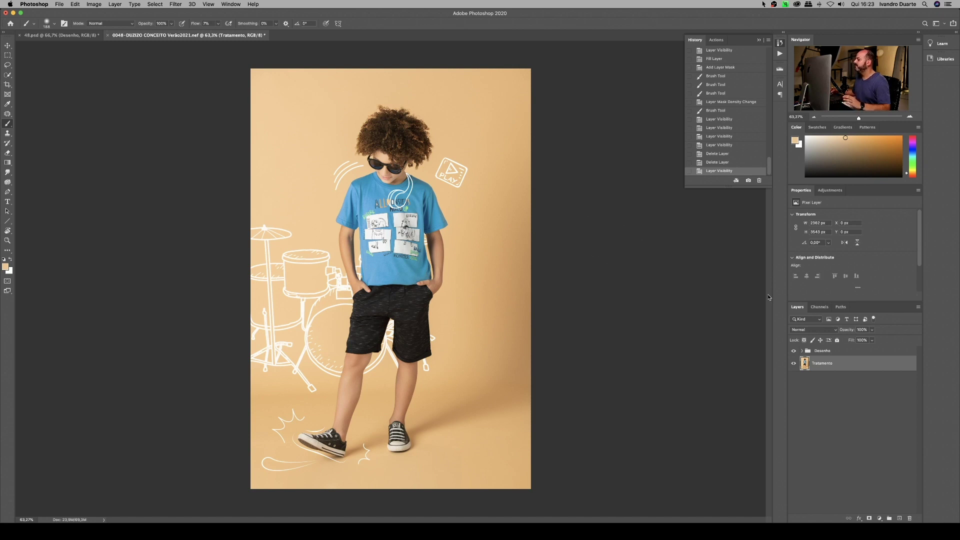
# - Hide the Desenho group and duplicate the Tratamento layer
pyautogui.click(794, 352)
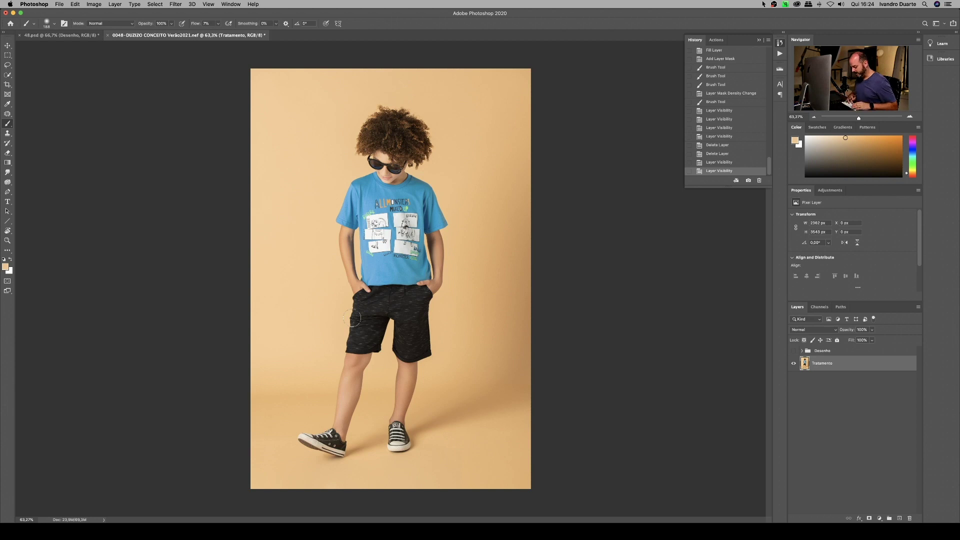
pyautogui.hotkey('ctrl', 'j')
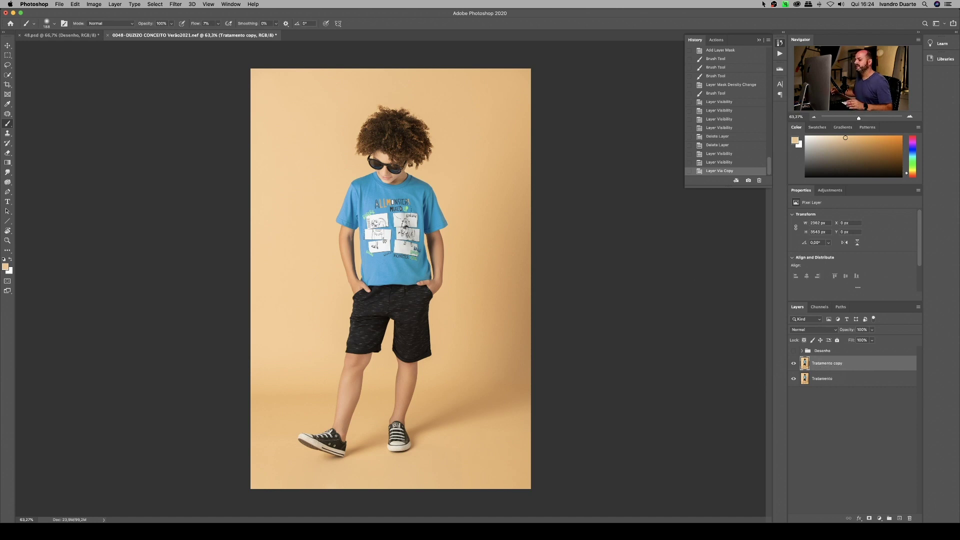
# - Select the boy on the duplicated layer using the Object Selection tool's Select Subject command
pyautogui.click(8, 75)
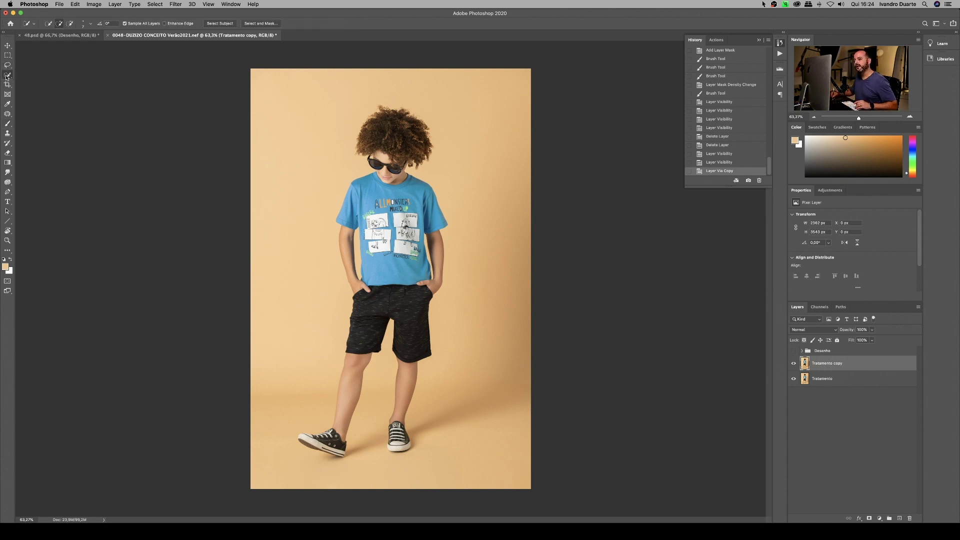
pyautogui.click(6, 76)
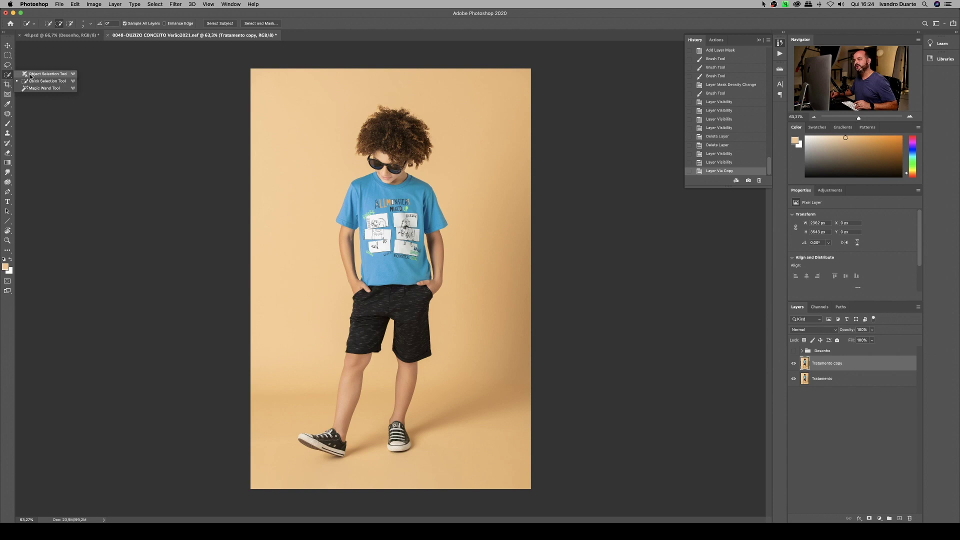
pyautogui.click(31, 74)
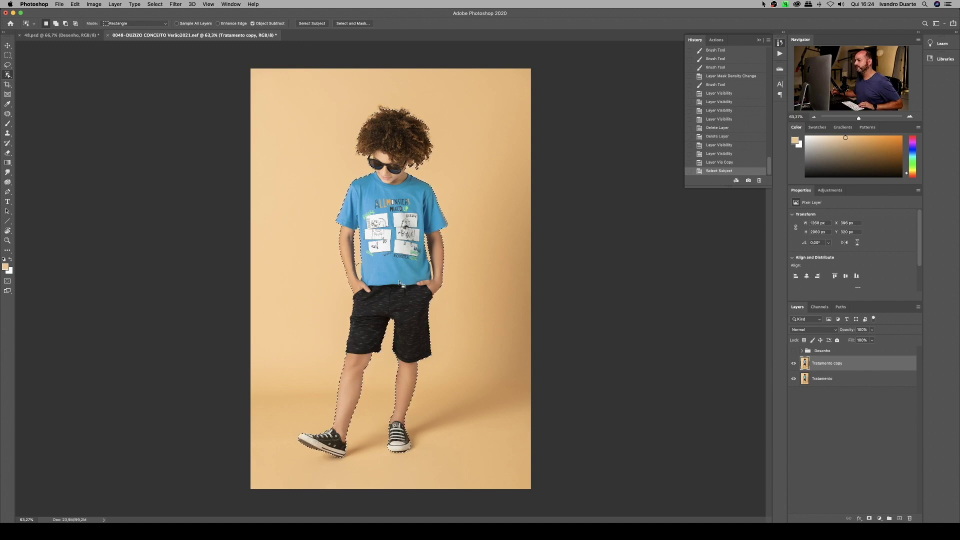
# - Subtract the leftover background between the shirt and the arm on the image's left side with the Quick Selection tool
pyautogui.scroll(10, 358, 269)
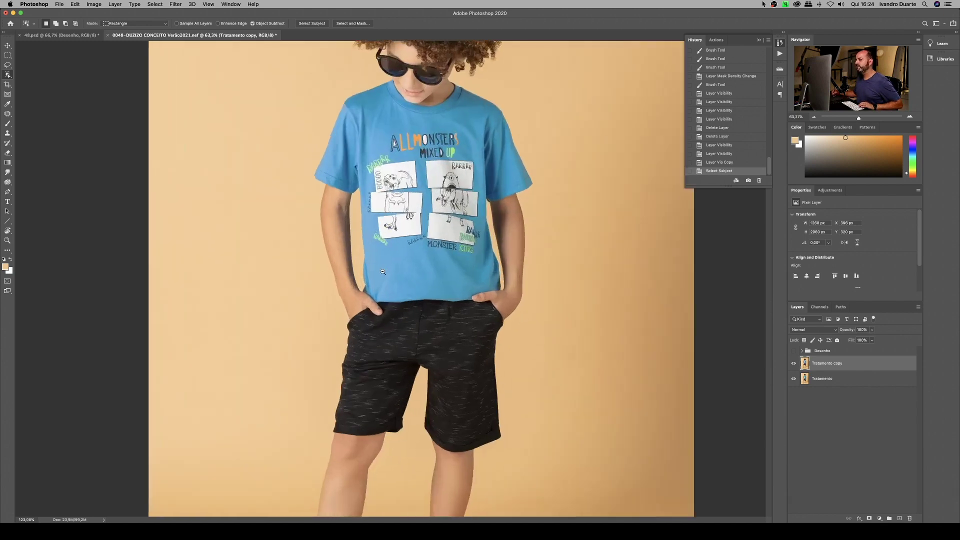
pyautogui.hscroll(3, 385, 307)
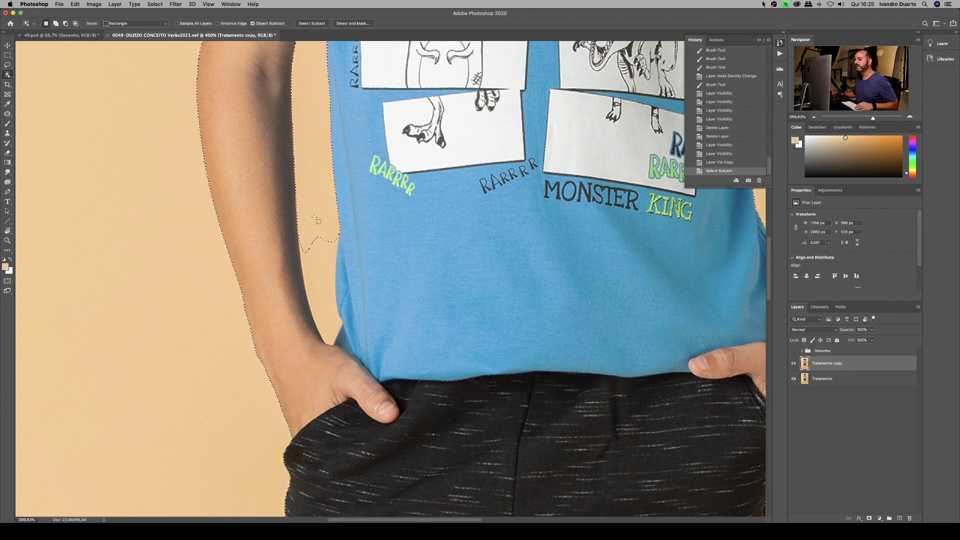
pyautogui.click(9, 76)
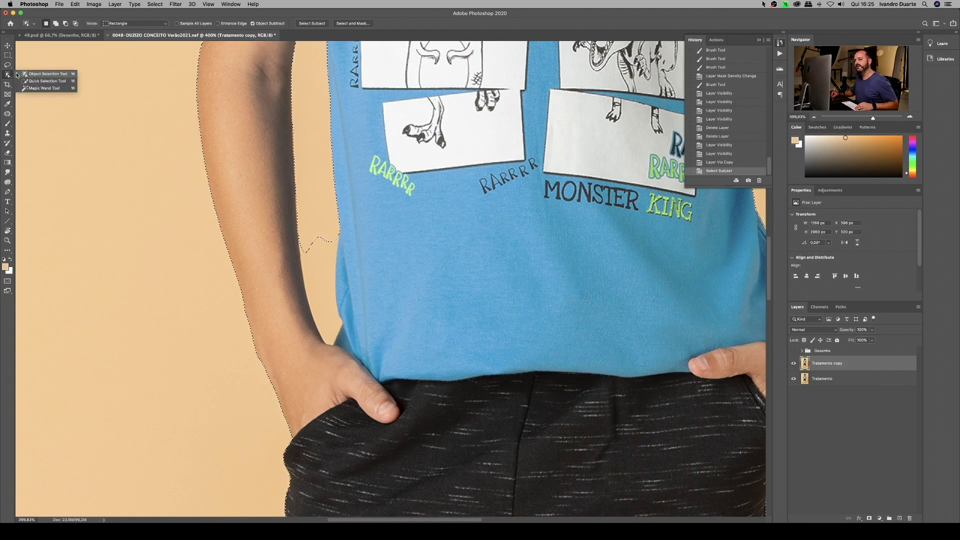
pyautogui.click(42, 83)
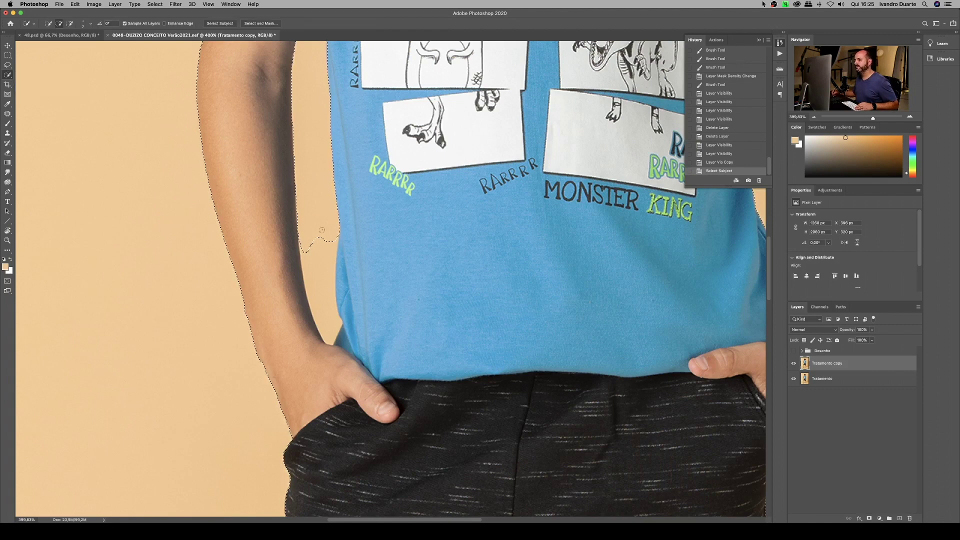
pyautogui.press('alt')
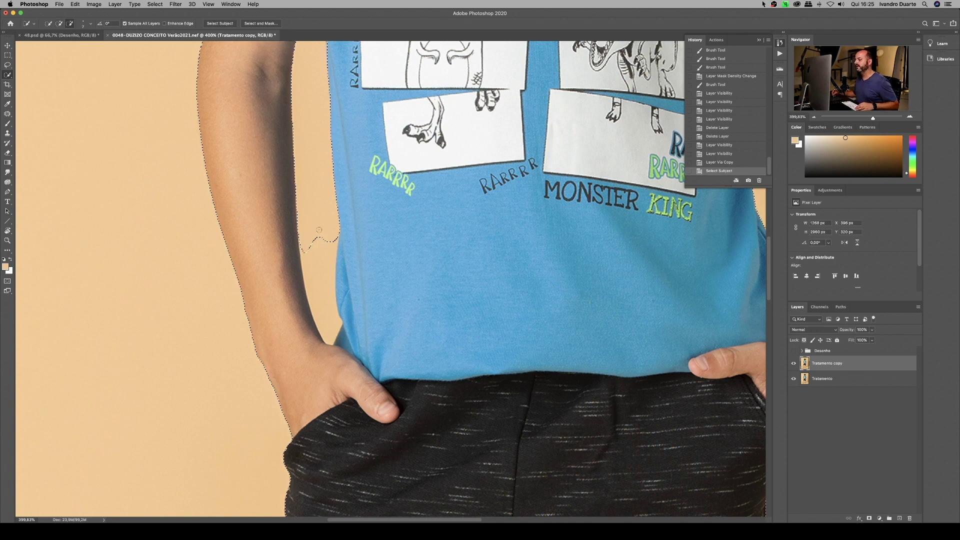
pyautogui.moveTo(319, 253); pyautogui.dragTo(321, 319)
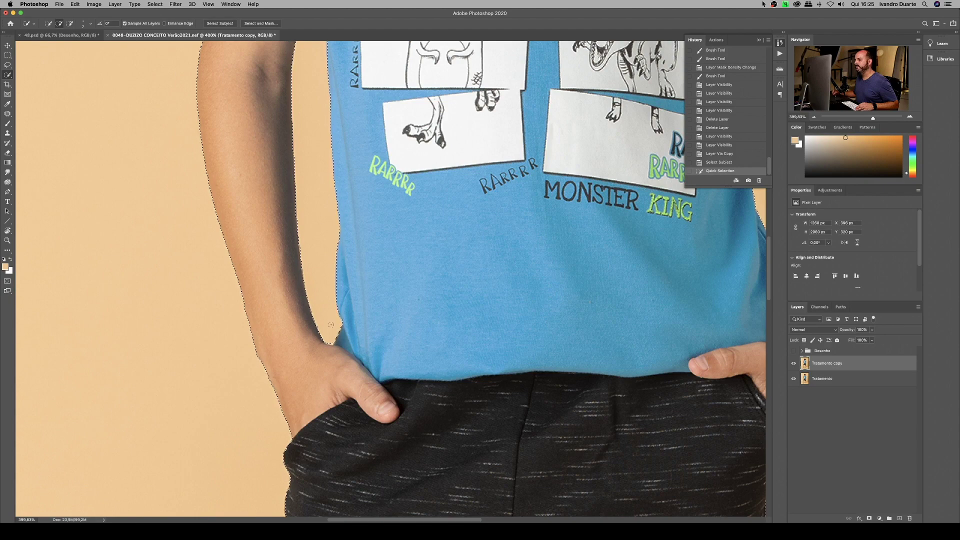
# - Subtract the background gap between the shirt and the arm on the image's right side, and touch up the selection near the wrist
pyautogui.moveTo(575, 281); pyautogui.dragTo(252, 239)
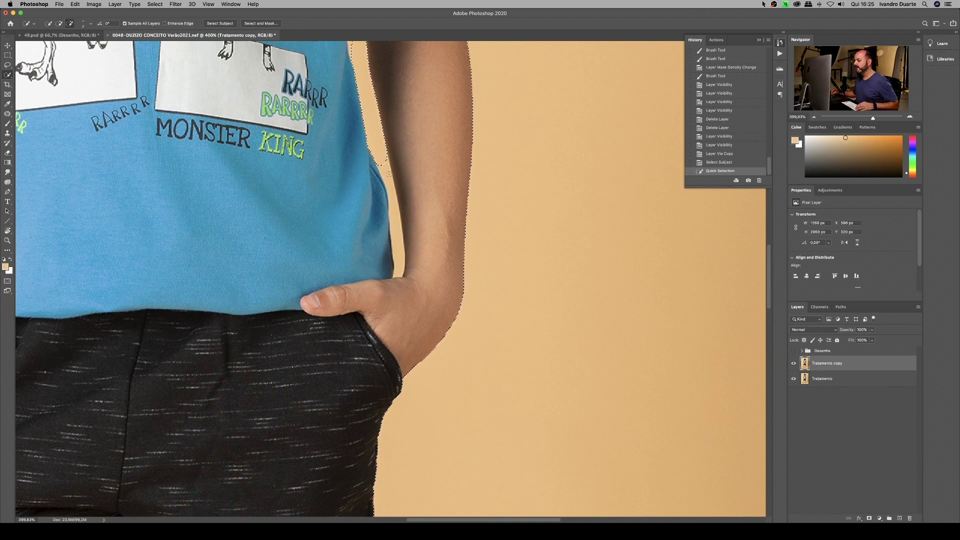
pyautogui.moveTo(384, 169); pyautogui.dragTo(394, 255)
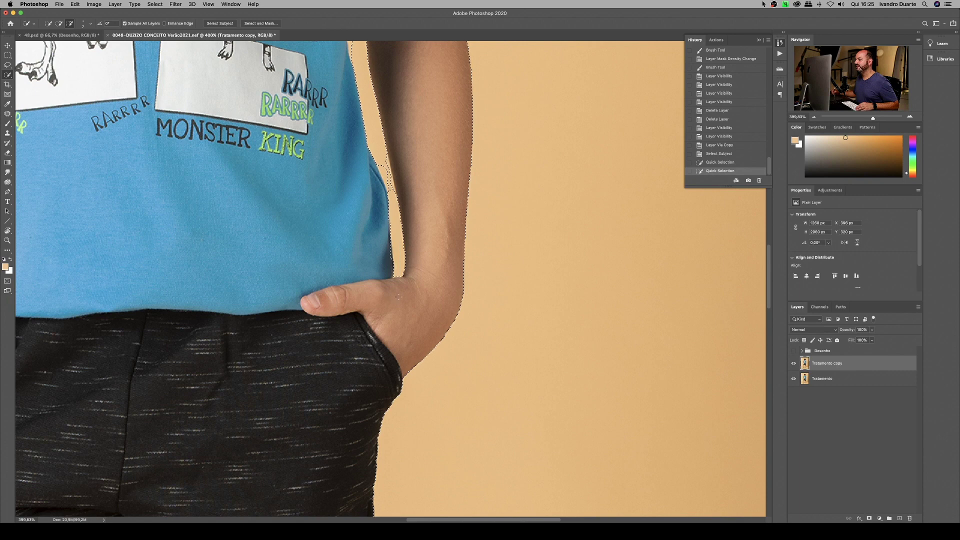
pyautogui.moveTo(379, 161); pyautogui.dragTo(389, 220)
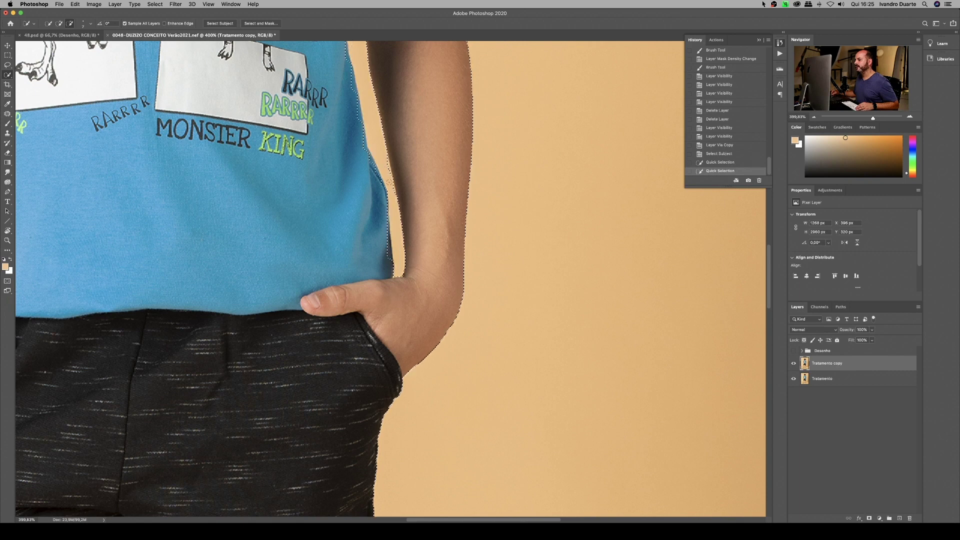
pyautogui.press('alt')
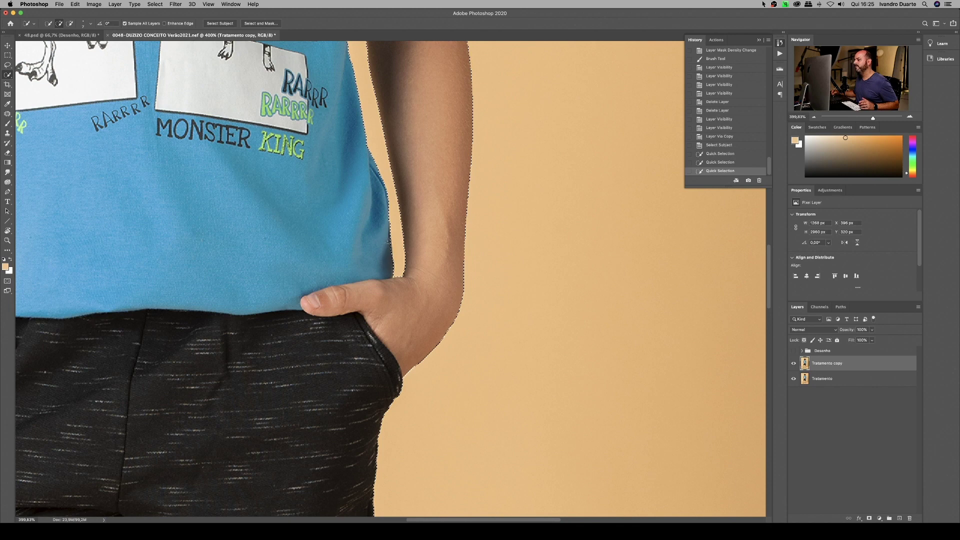
pyautogui.click(385, 280)
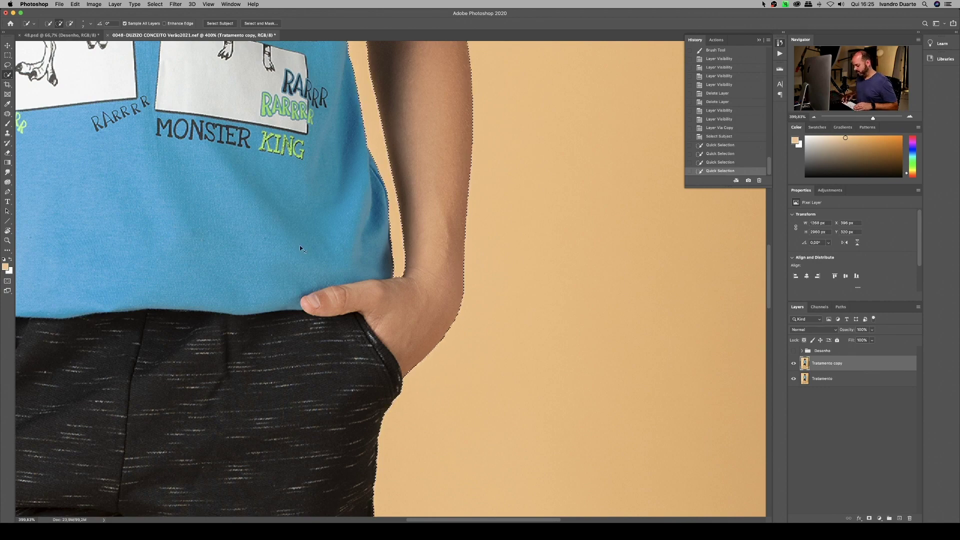
# - Open the selection in Select and Mask and refine the edges of the curly hair with the Refine Edge Brush
pyautogui.press('super+0')
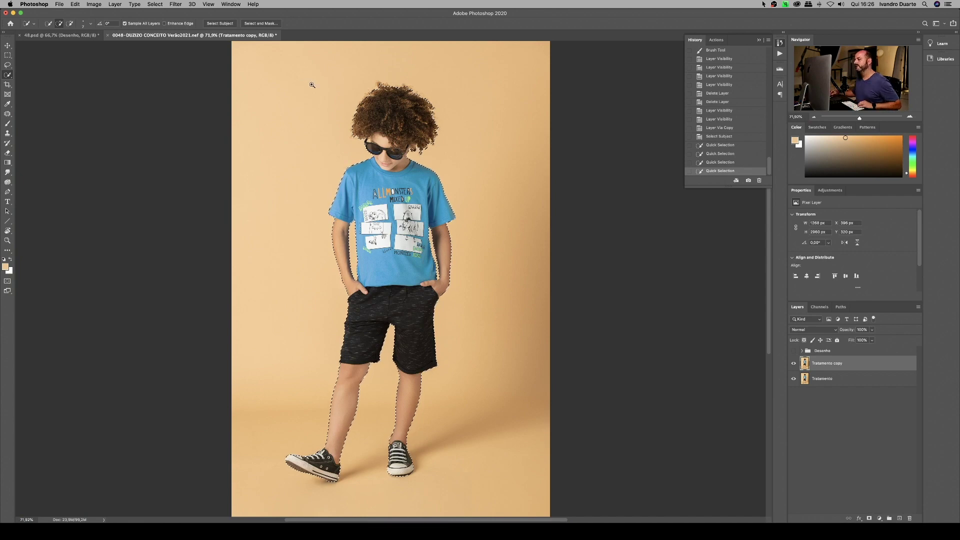
pyautogui.scroll(5, 368, 95)
pyautogui.moveTo(358, 177); pyautogui.dragTo(340, 245)
pyautogui.scroll(3, 390, 216)
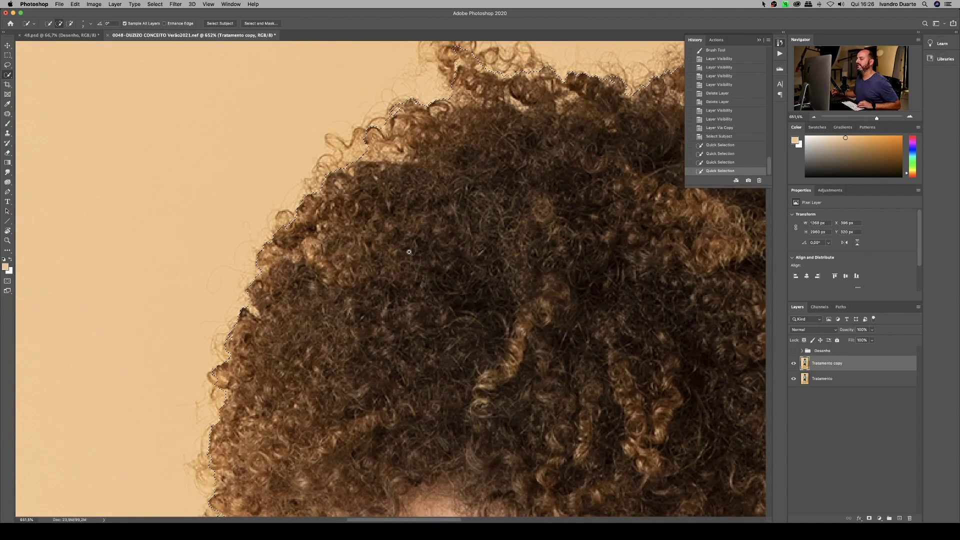
pyautogui.scroll(-6, 391, 253)
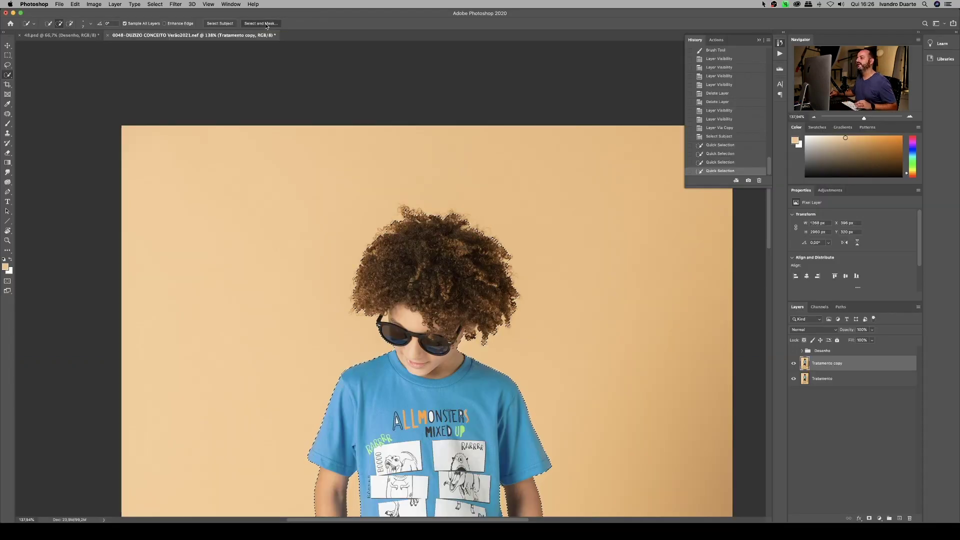
pyautogui.click(267, 23)
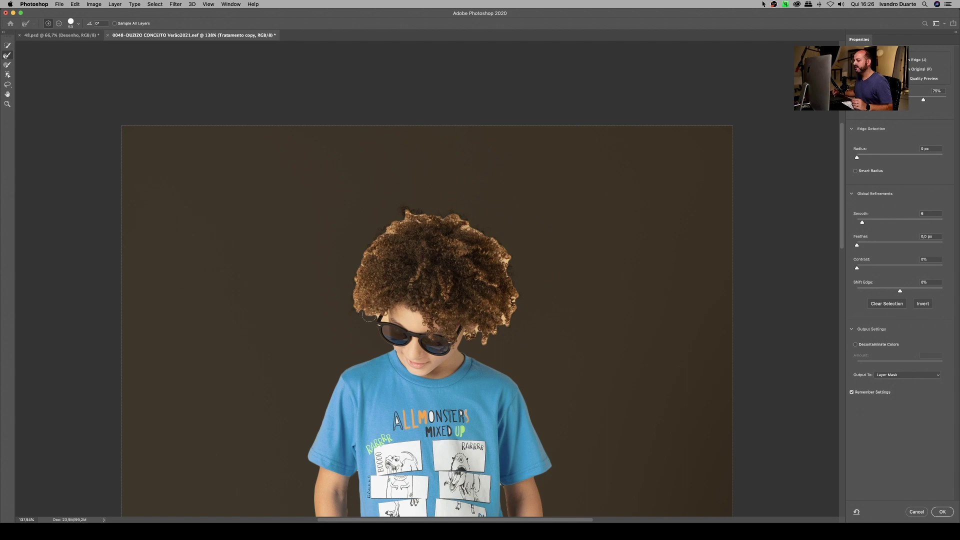
pyautogui.moveTo(372, 317)
pyautogui.mouseDown()
pyautogui.moveTo(358, 257)
pyautogui.moveTo(407, 211)
pyautogui.moveTo(400, 207)
pyautogui.moveTo(458, 212)
pyautogui.moveTo(503, 243)
pyautogui.moveTo(518, 307)
pyautogui.moveTo(485, 345)
pyautogui.moveTo(482, 328)
pyautogui.moveTo(468, 340)
pyautogui.moveTo(476, 327)
pyautogui.moveTo(475, 340)
pyautogui.moveTo(512, 318)
pyautogui.moveTo(509, 250)
pyautogui.moveTo(416, 209)
pyautogui.moveTo(379, 236)
pyautogui.mouseUp()
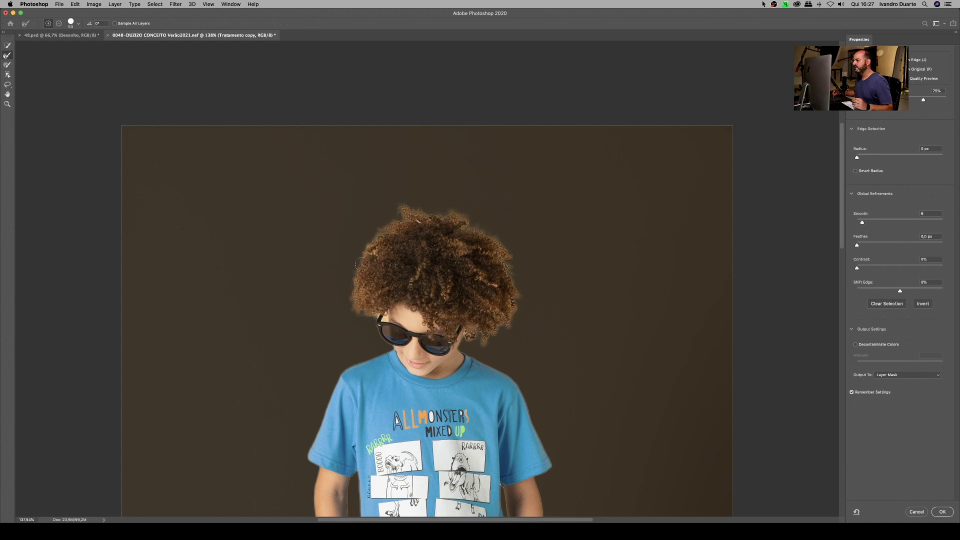
pyautogui.moveTo(351, 289)
pyautogui.mouseDown()
pyautogui.moveTo(353, 308)
pyautogui.moveTo(376, 311)
pyautogui.mouseUp()
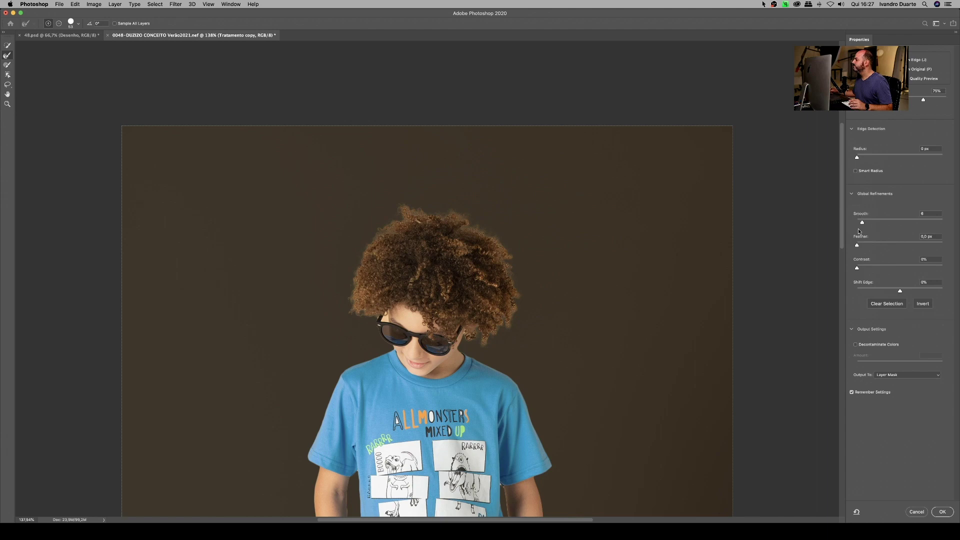
# - Set Smooth to 5 and output the refined selection as a layer mask
pyautogui.click(925, 215)
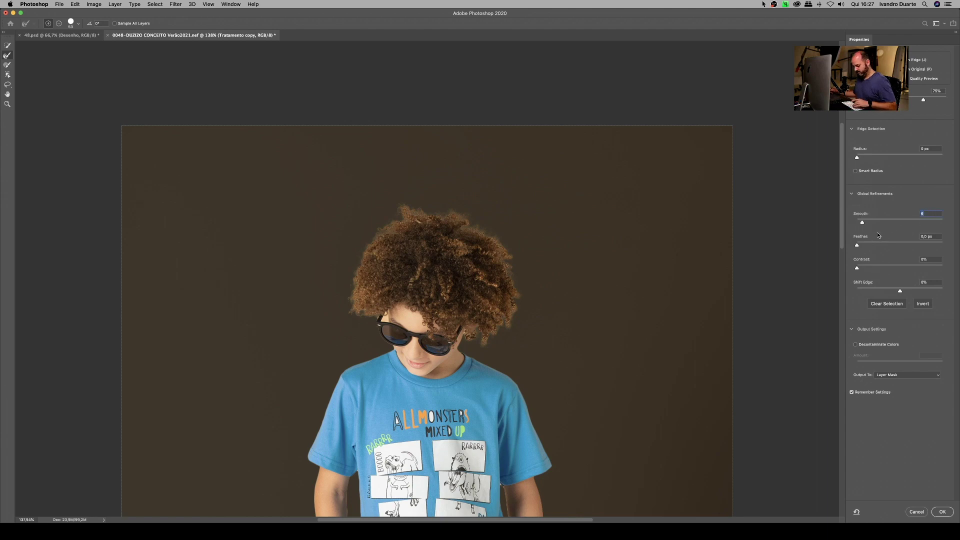
pyautogui.press('Tab')
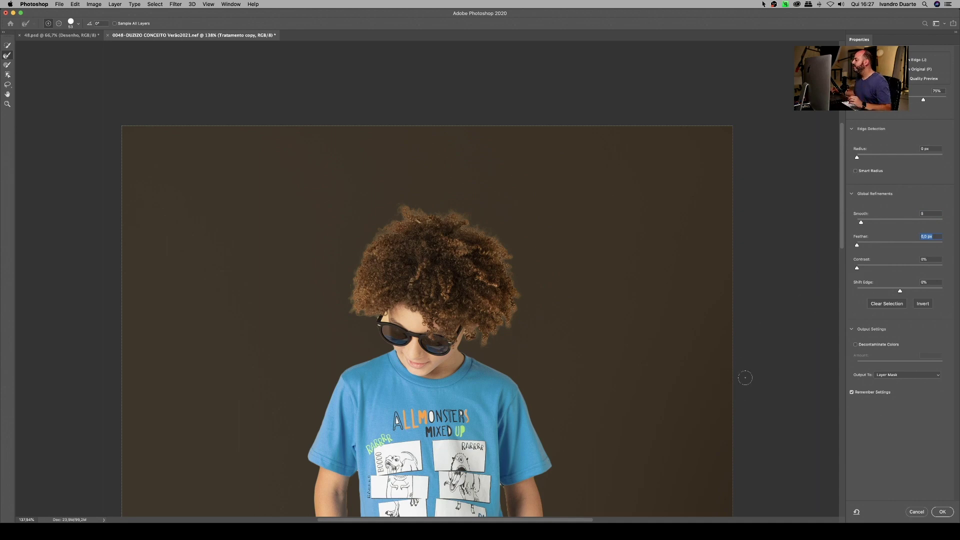
pyautogui.click(941, 512)
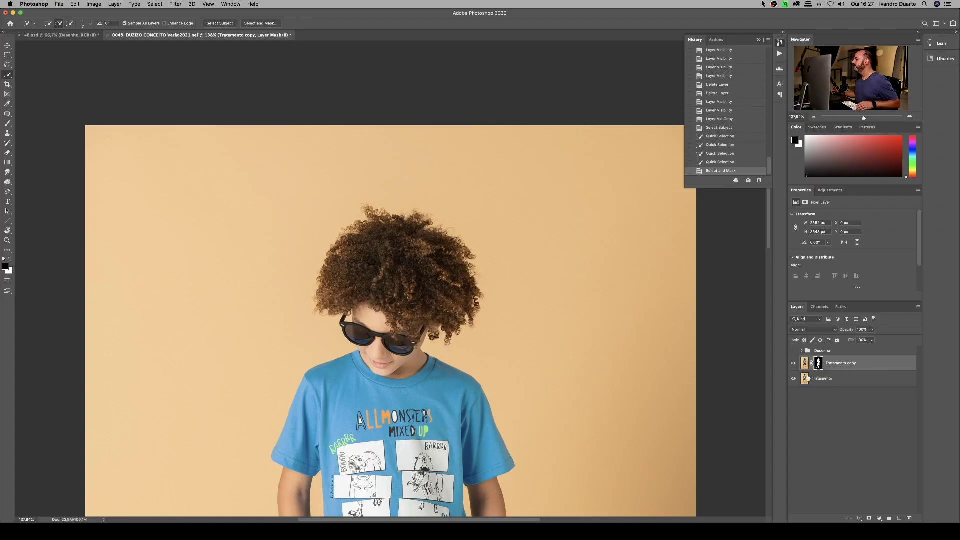
# - Display the Tratamento copy layer's mask on its own, examine the hair edges and full silhouette, and return to the image view
pyautogui.keyDown('alt'); pyautogui.click(818, 364); pyautogui.keyUp('alt')
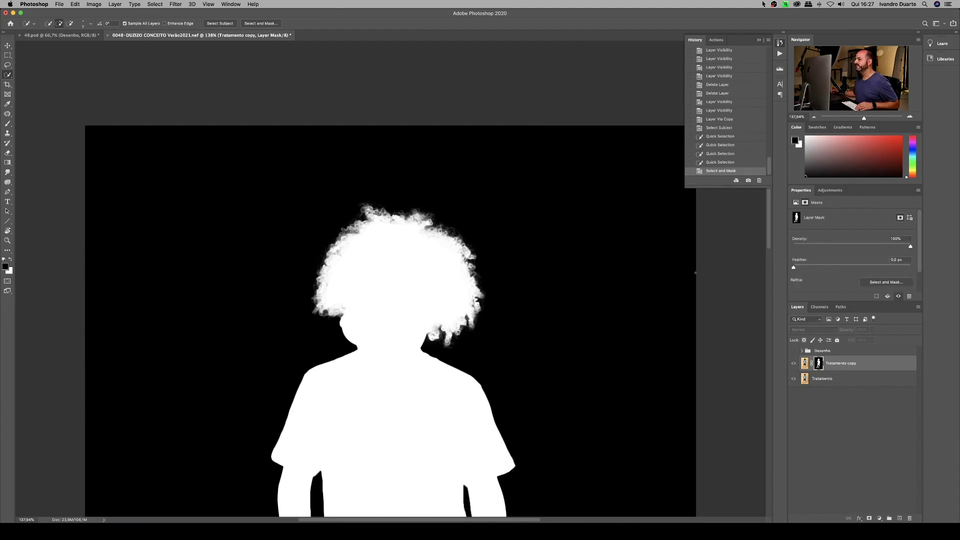
pyautogui.moveTo(388, 239); pyautogui.dragTo(407, 235)
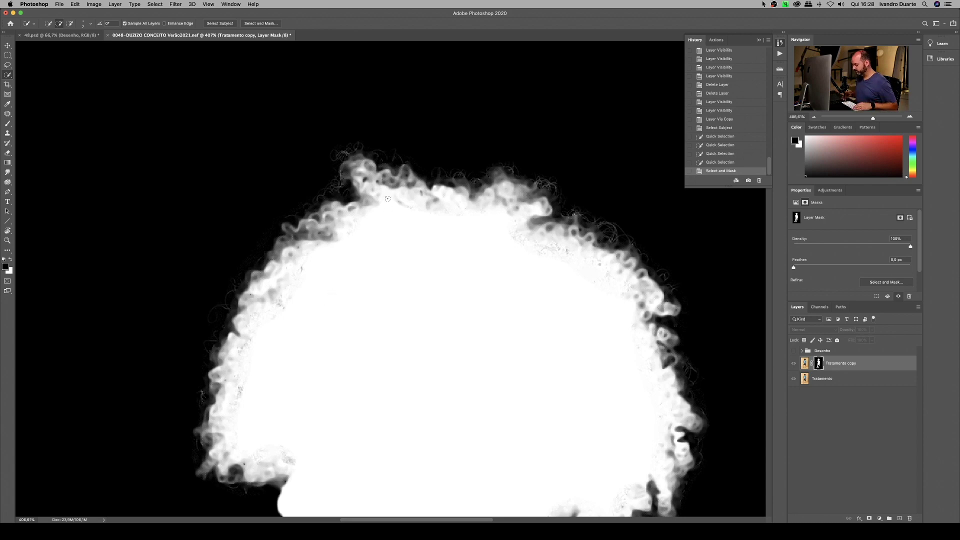
pyautogui.press('super+0')
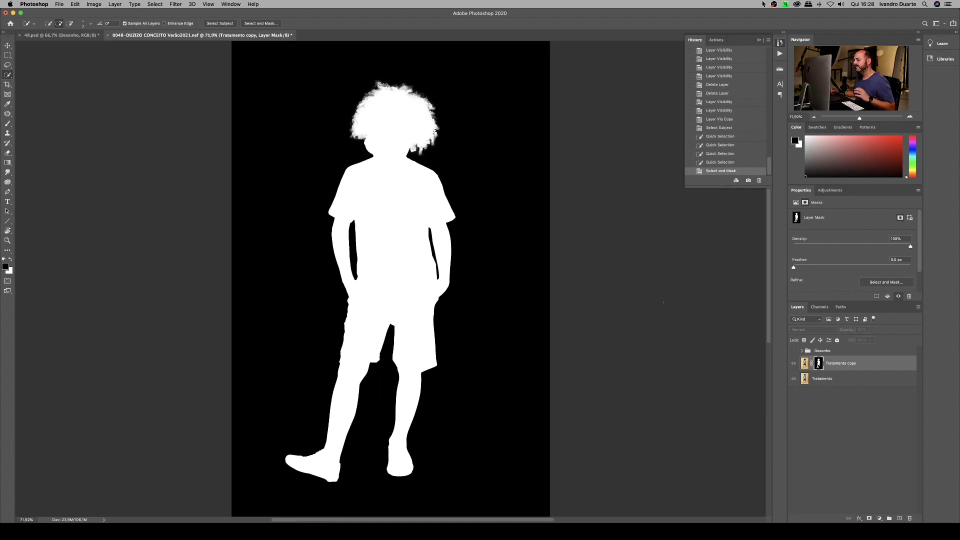
pyautogui.click(805, 377)
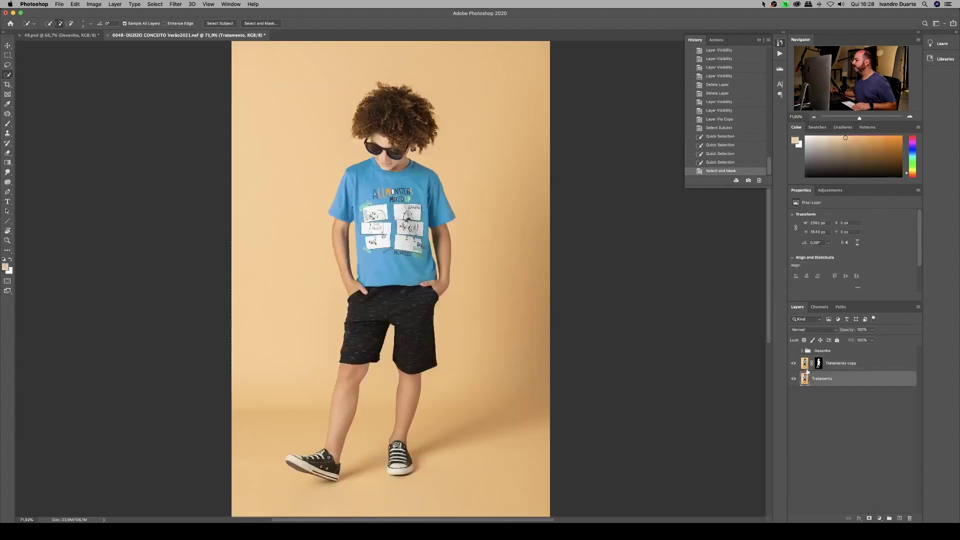
# - Select the boy on the Tratamento copy layer through an inverted Color Range selection of sampled colors with Fuzziness 149
pyautogui.click(800, 368)
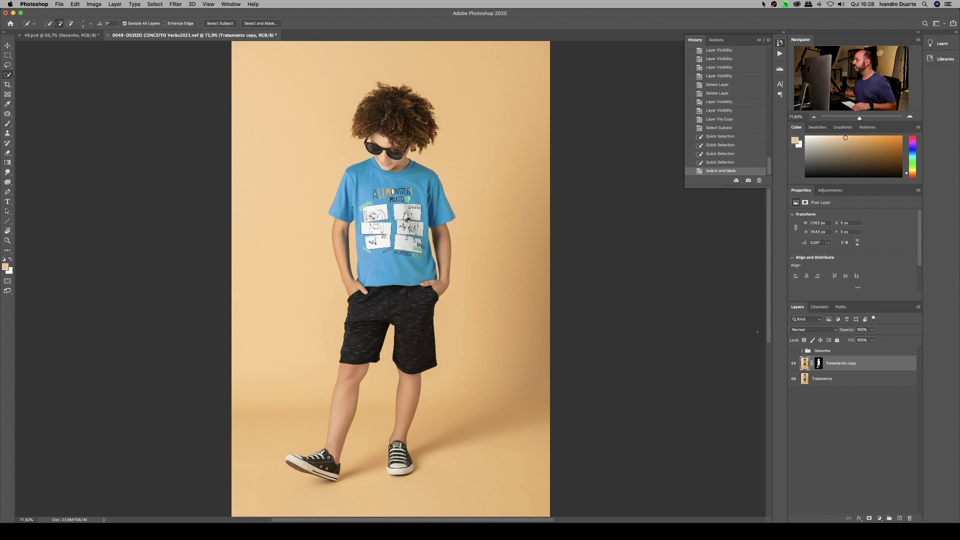
pyautogui.click(156, 5)
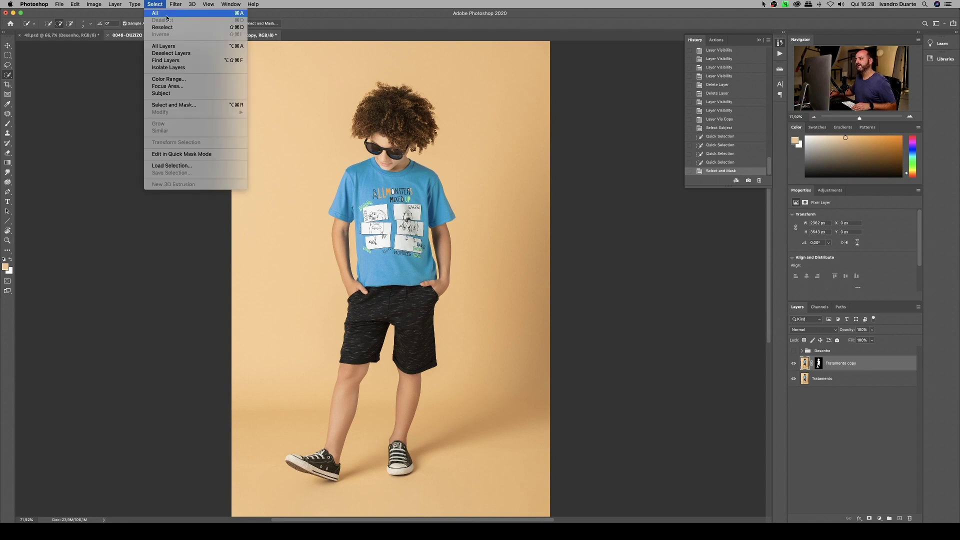
pyautogui.click(197, 80)
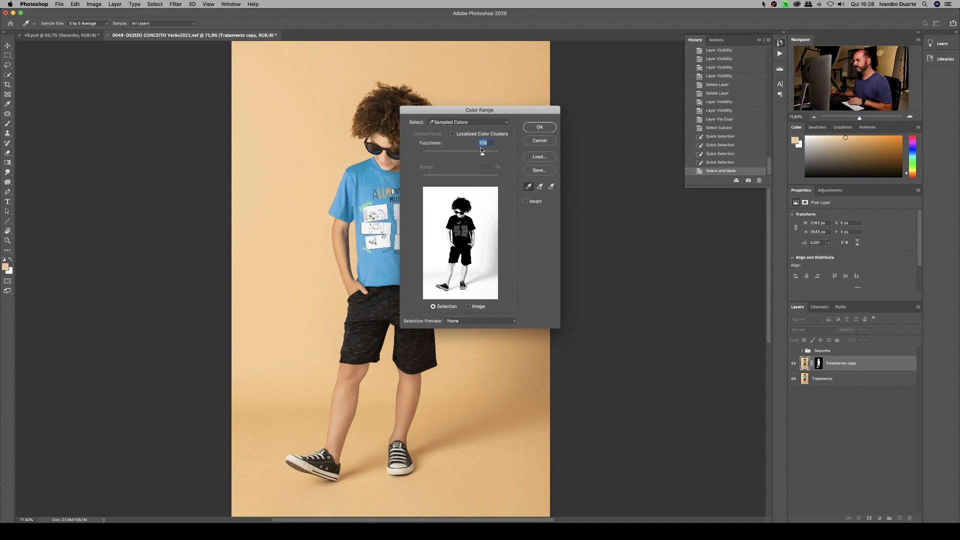
pyautogui.moveTo(481, 156); pyautogui.dragTo(484, 154)
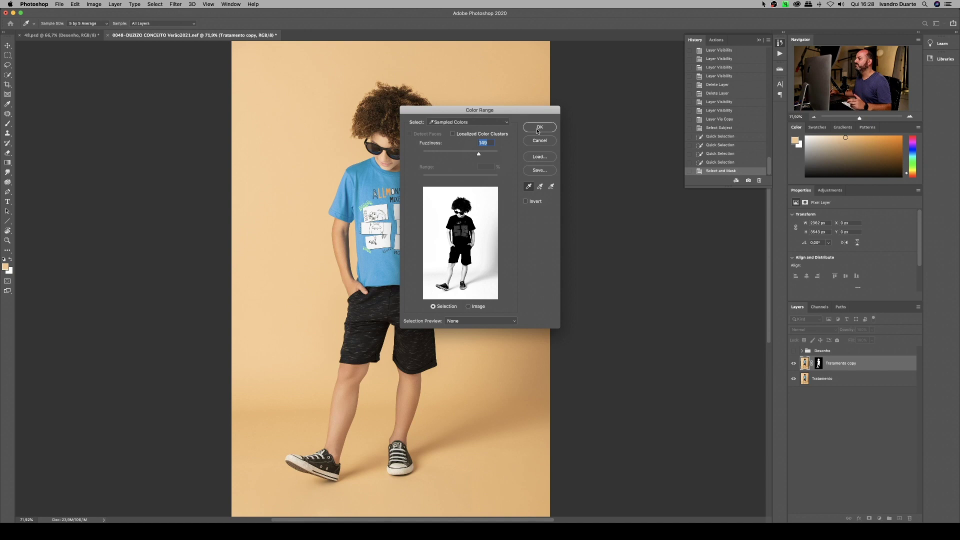
pyautogui.click(525, 202)
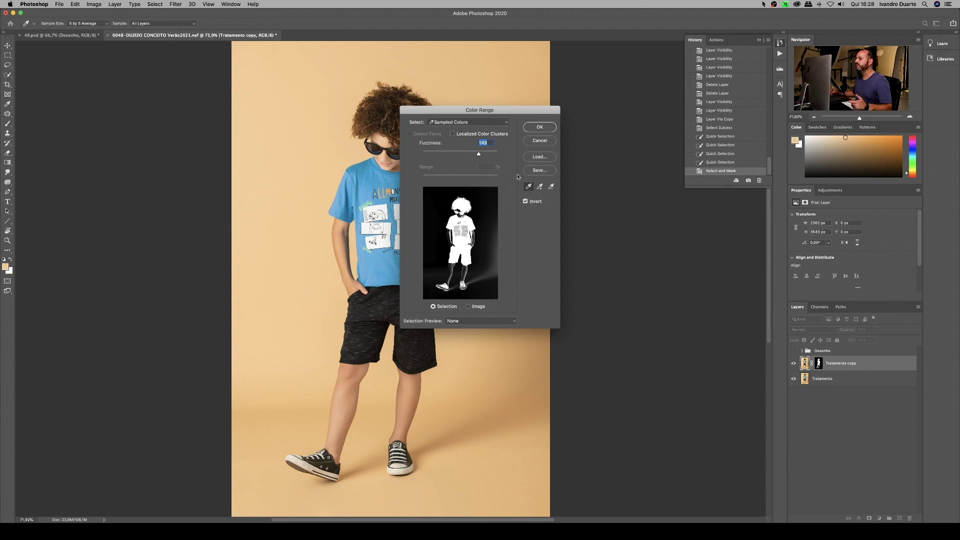
pyautogui.click(539, 127)
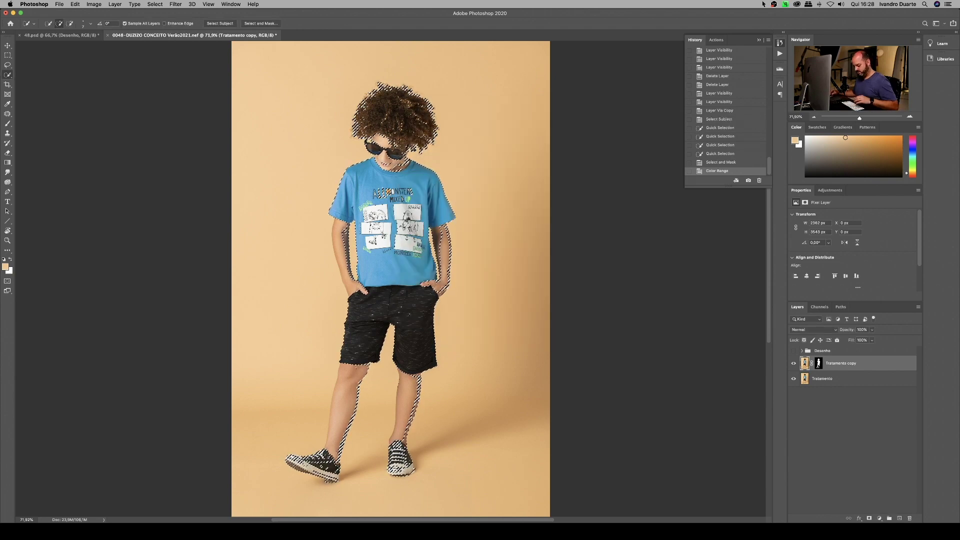
# - Display the Tratamento copy layer's mask on its own around the curly hair and make white the foreground color
pyautogui.scroll(8, 423, 118)
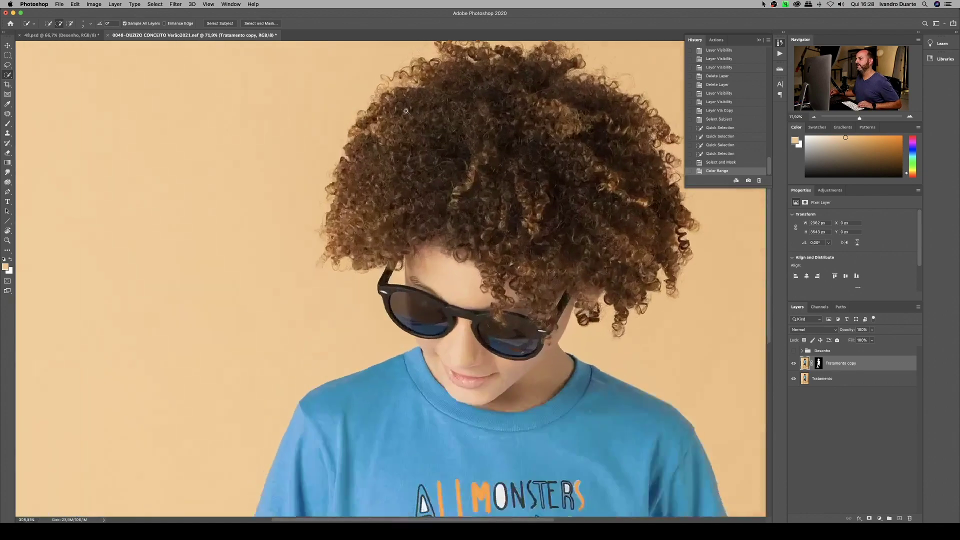
pyautogui.moveTo(423, 118); pyautogui.dragTo(355, 186)
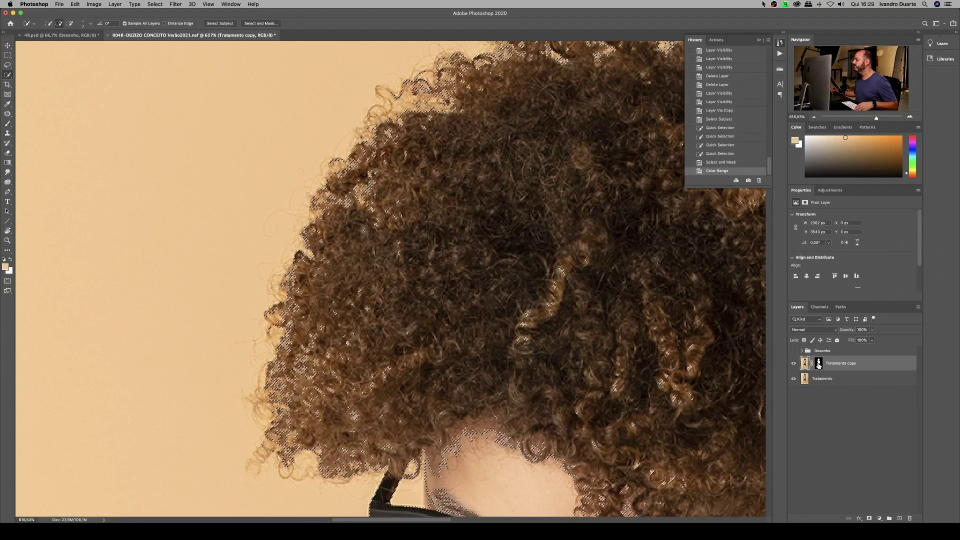
pyautogui.keyDown('alt'); pyautogui.click(818, 364); pyautogui.keyUp('alt')
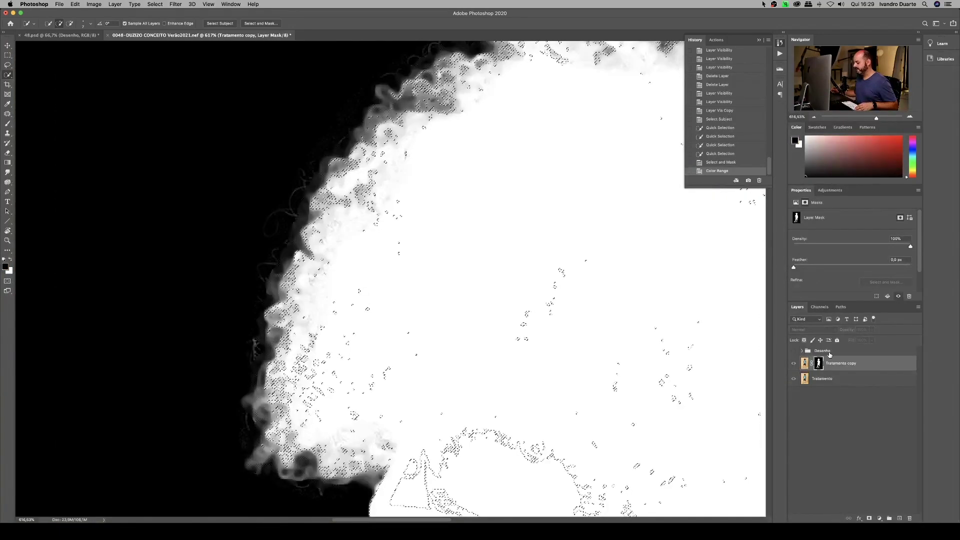
pyautogui.moveTo(385, 278); pyautogui.dragTo(358, 319)
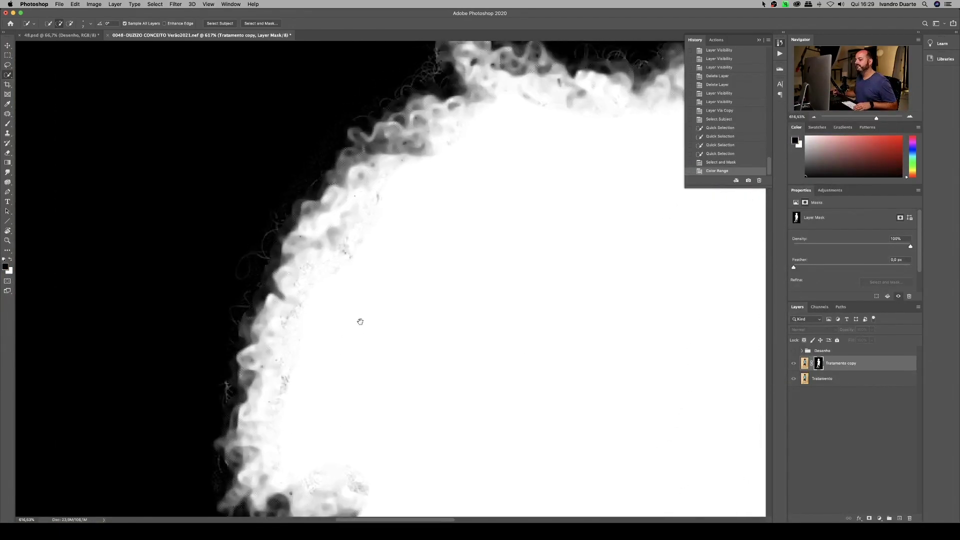
pyautogui.press('super+minus')
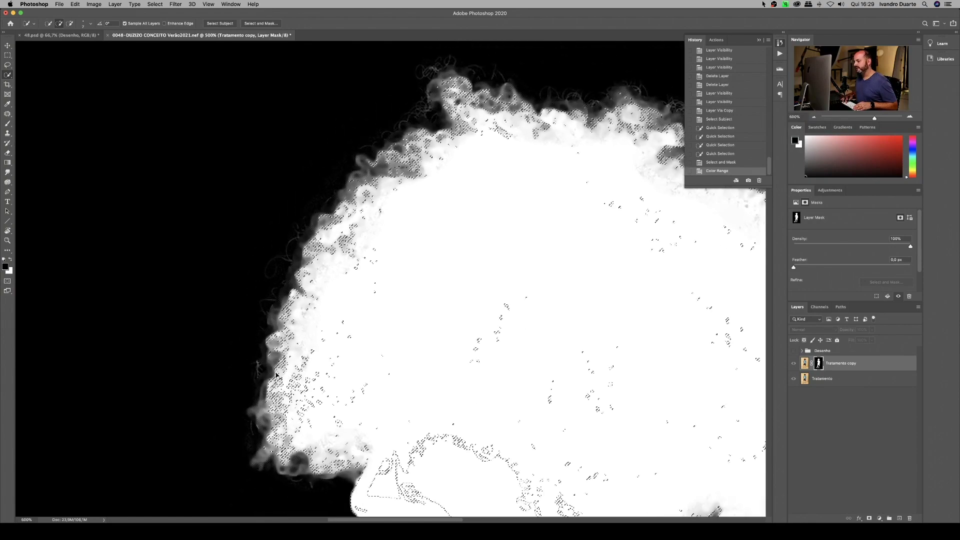
pyautogui.press('x')
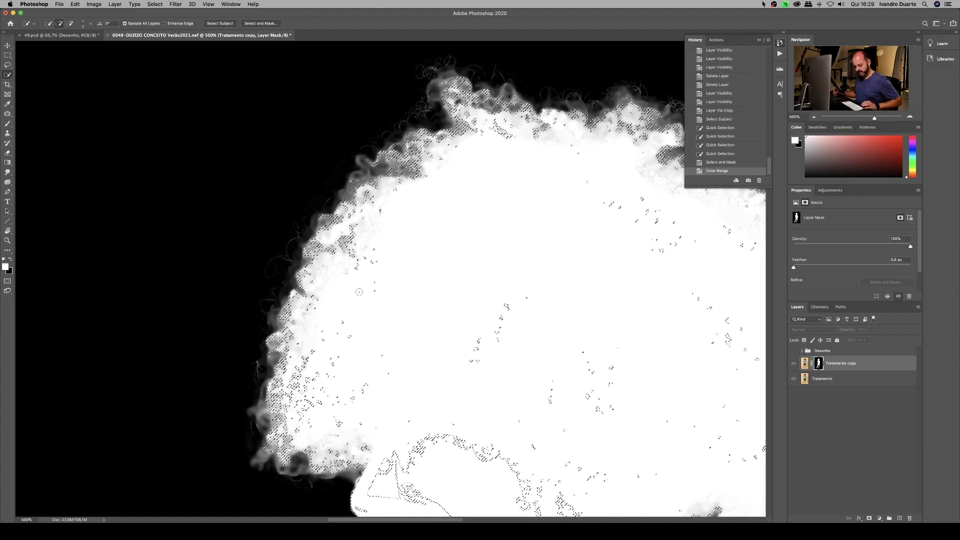
pyautogui.moveTo(372, 290); pyautogui.dragTo(448, 292)
pyautogui.moveTo(436, 325)
pyautogui.mouseDown()
pyautogui.moveTo(447, 325)
pyautogui.moveTo(450, 215)
pyautogui.mouseUp()
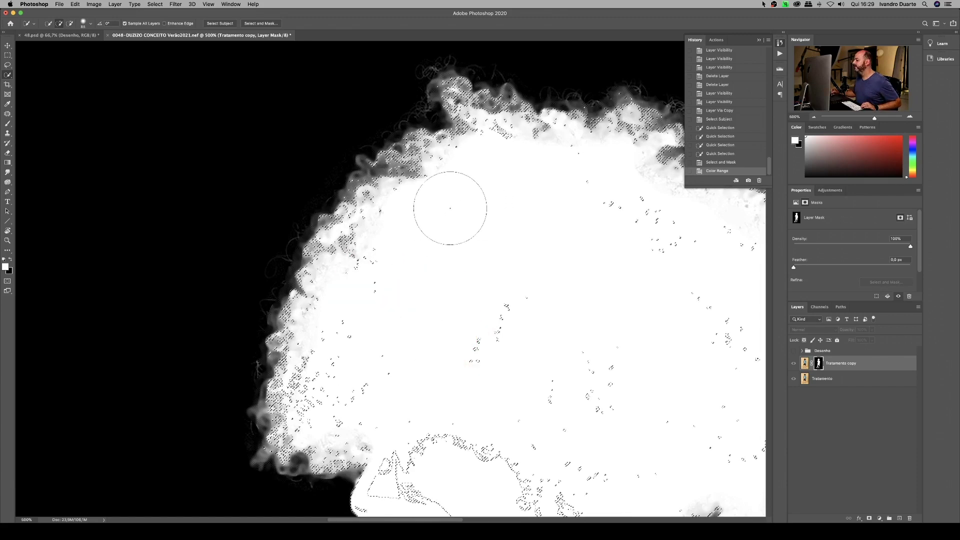
pyautogui.moveTo(294, 452)
pyautogui.mouseDown()
pyautogui.moveTo(271, 438)
pyautogui.moveTo(272, 404)
pyautogui.mouseUp()
pyautogui.press('super+z')
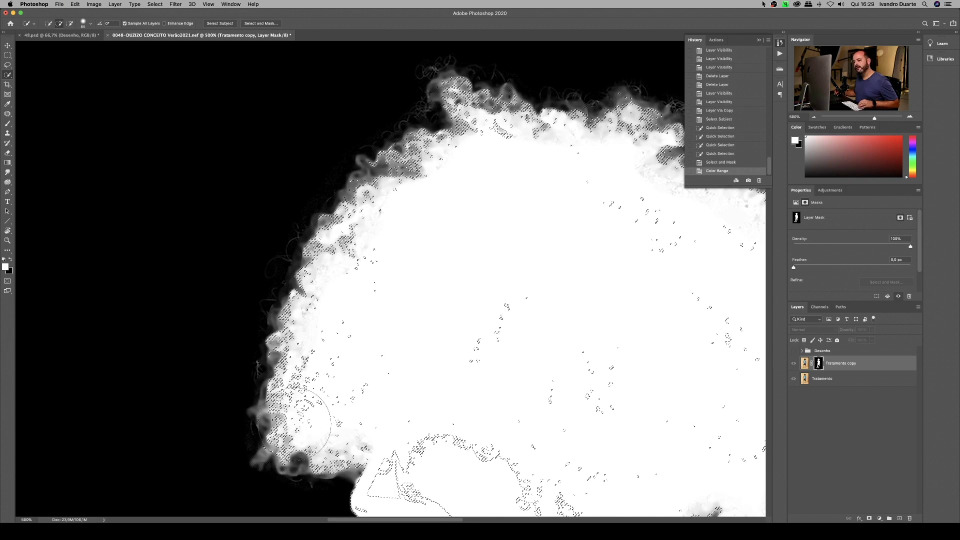
# - Paint white with the Brush inside the selection over the mask's upper and left hair edges, raising Flow to 88%
pyautogui.press('b')
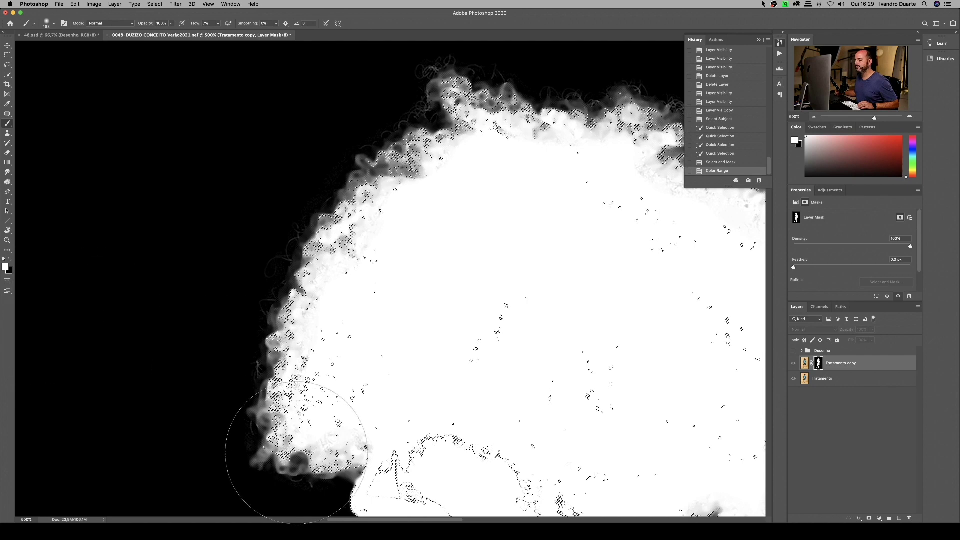
pyautogui.moveTo(283, 320)
pyautogui.mouseDown()
pyautogui.moveTo(325, 239)
pyautogui.moveTo(307, 299)
pyautogui.moveTo(365, 197)
pyautogui.mouseUp()
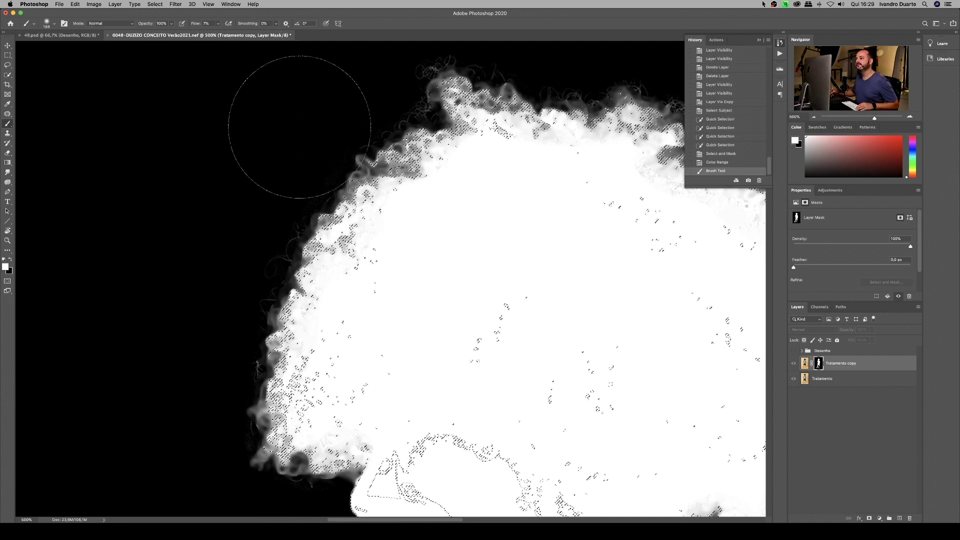
pyautogui.moveTo(191, 24); pyautogui.dragTo(193, 24)
pyautogui.write('88')
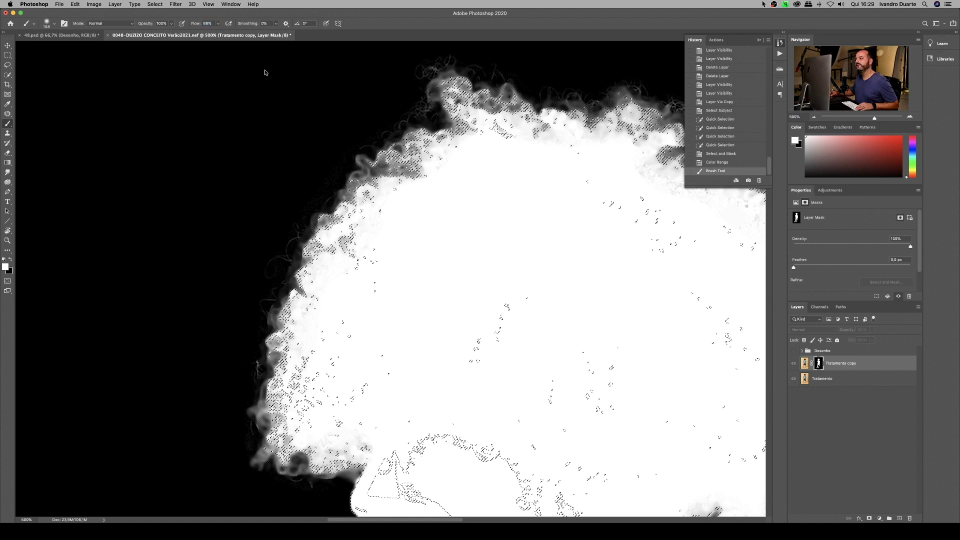
pyautogui.moveTo(433, 98)
pyautogui.mouseDown()
pyautogui.moveTo(465, 112)
pyautogui.moveTo(454, 112)
pyautogui.mouseUp()
pyautogui.moveTo(350, 260); pyautogui.dragTo(287, 255)
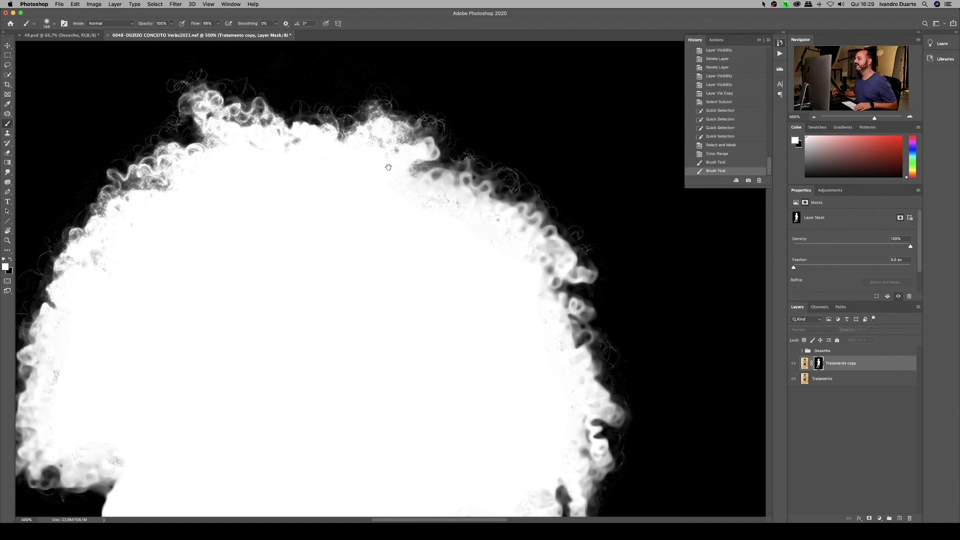
# - Paint white inside the selection along the right-hand hair edge of the mask, down to the lower curls
pyautogui.moveTo(602, 365); pyautogui.dragTo(600, 413)
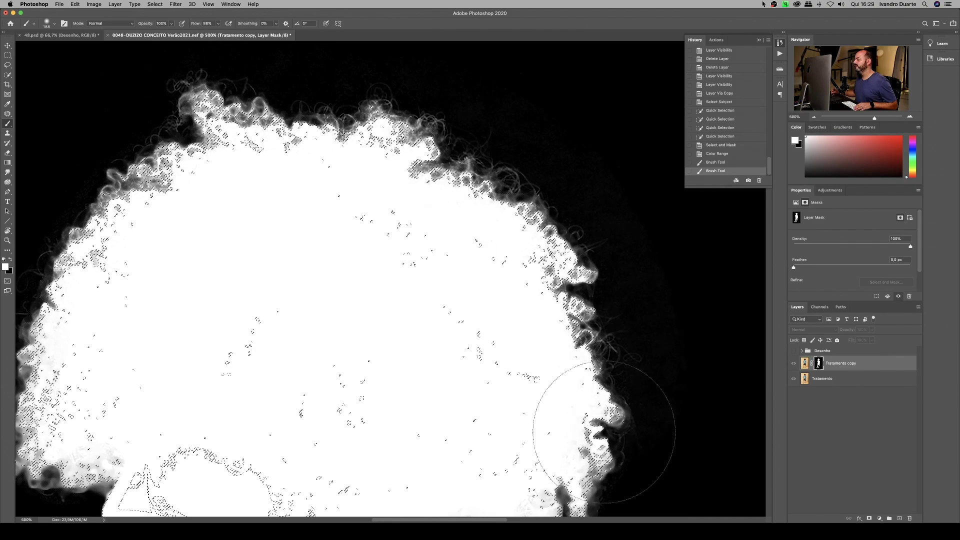
pyautogui.scroll(-5, 550, 350)
pyautogui.moveTo(527, 304)
pyautogui.mouseDown()
pyautogui.moveTo(481, 353)
pyautogui.moveTo(553, 268)
pyautogui.moveTo(544, 215)
pyautogui.mouseUp()
pyautogui.moveTo(544, 215); pyautogui.dragTo(546, 229)
pyautogui.scroll(5, 547, 229)
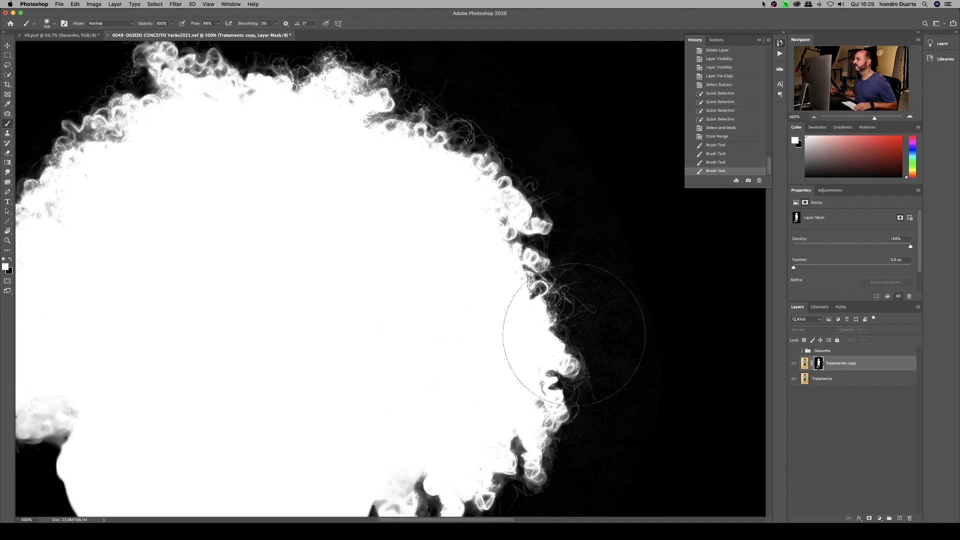
pyautogui.click(563, 268)
pyautogui.scroll(4, 568, 267)
pyautogui.scroll(-2, 568, 267)
# - Paint white inside the selection over the left-side curls of the mask and clear the selection
pyautogui.moveTo(461, 176)
pyautogui.mouseDown()
pyautogui.moveTo(497, 182)
pyautogui.moveTo(278, 176)
pyautogui.moveTo(325, 230)
pyautogui.moveTo(427, 181)
pyautogui.mouseUp()
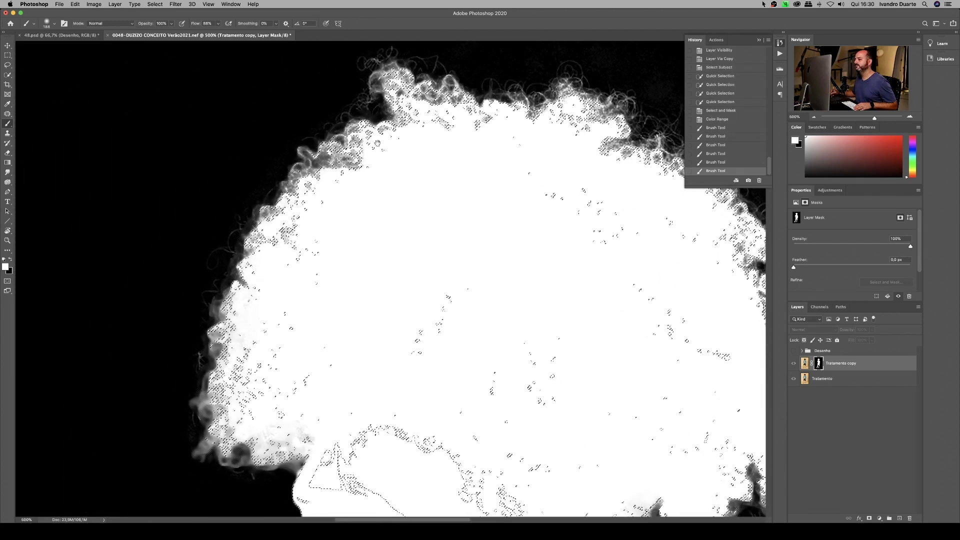
pyautogui.moveTo(247, 220); pyautogui.dragTo(271, 316)
pyautogui.moveTo(272, 332); pyautogui.dragTo(292, 233)
pyautogui.moveTo(220, 242)
pyautogui.mouseDown()
pyautogui.moveTo(212, 334)
pyautogui.moveTo(250, 230)
pyautogui.mouseUp()
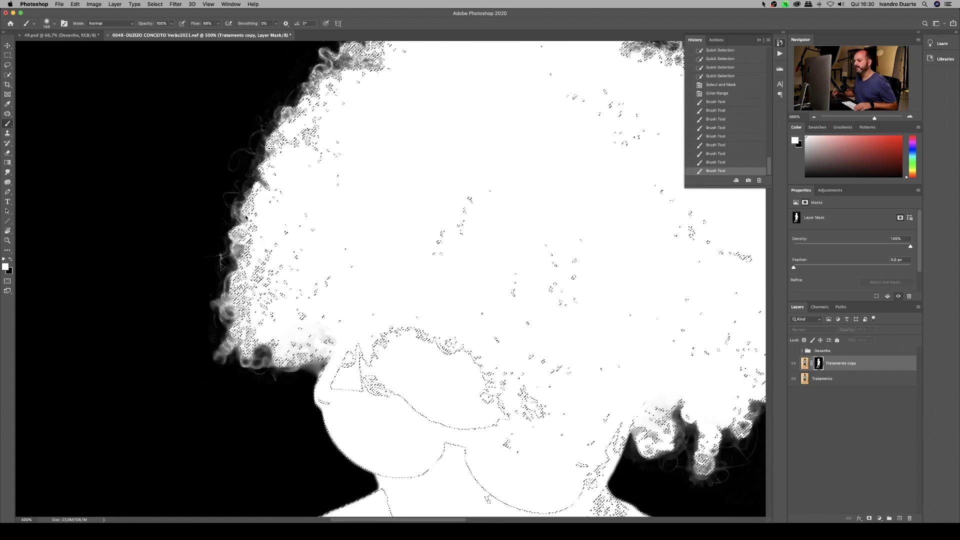
pyautogui.press('super+d')
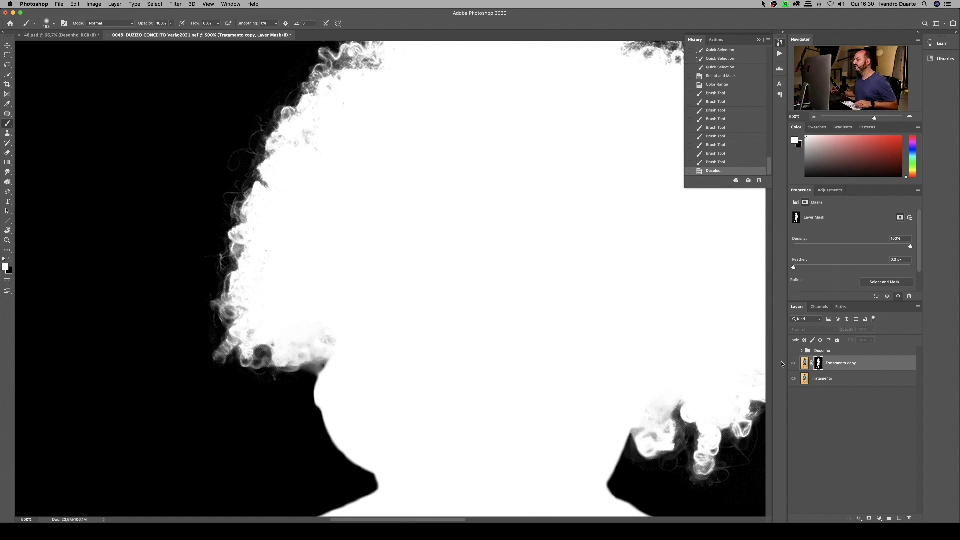
# - Return to the image view, examine the hair edges and full cutout with the Tratamento layer hidden, and show that layer again
pyautogui.click(805, 364)
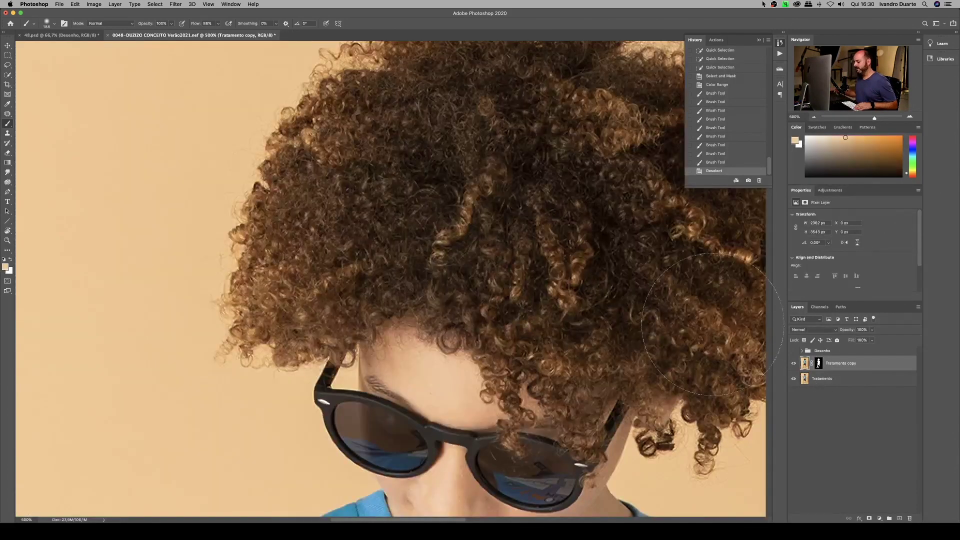
pyautogui.click(793, 379)
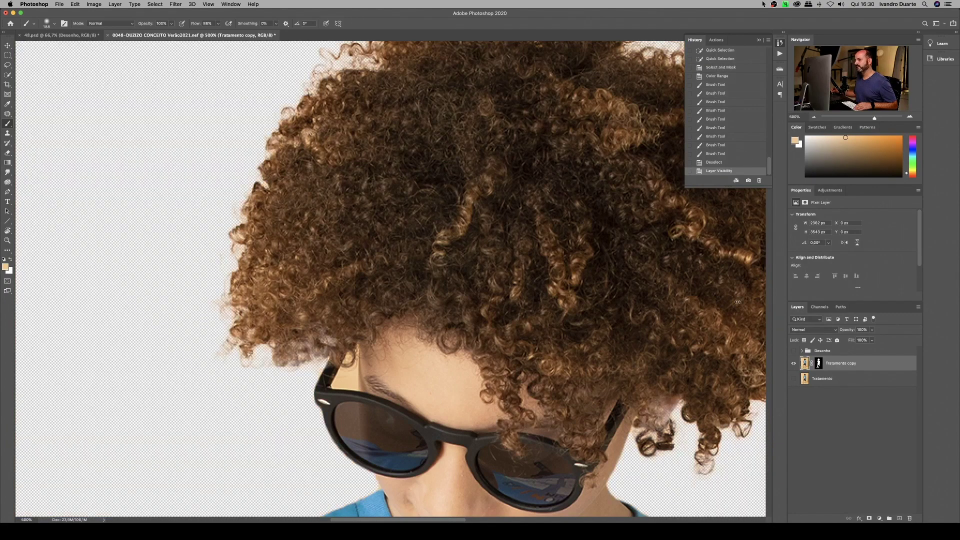
pyautogui.moveTo(465, 167); pyautogui.dragTo(379, 321)
pyautogui.moveTo(465, 275); pyautogui.dragTo(380, 267)
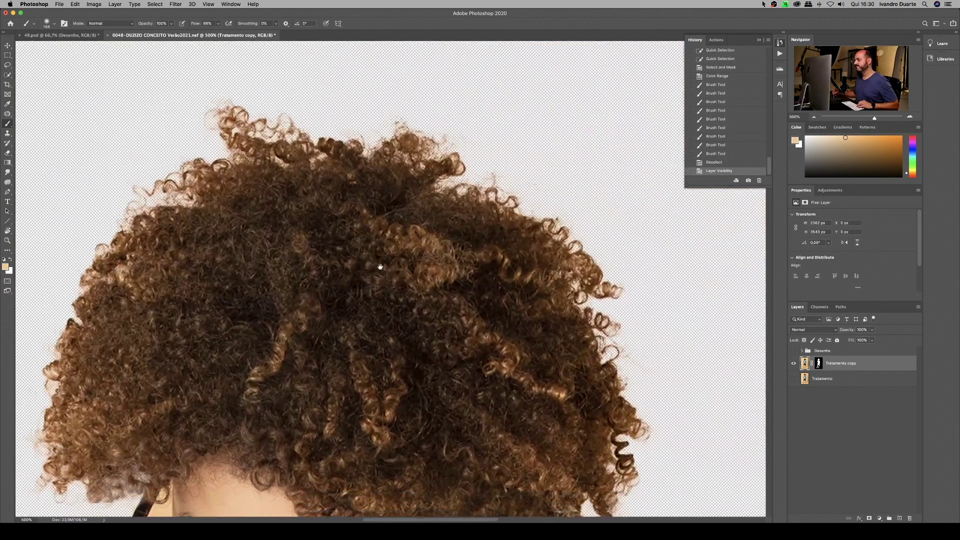
pyautogui.moveTo(441, 383); pyautogui.dragTo(467, 299)
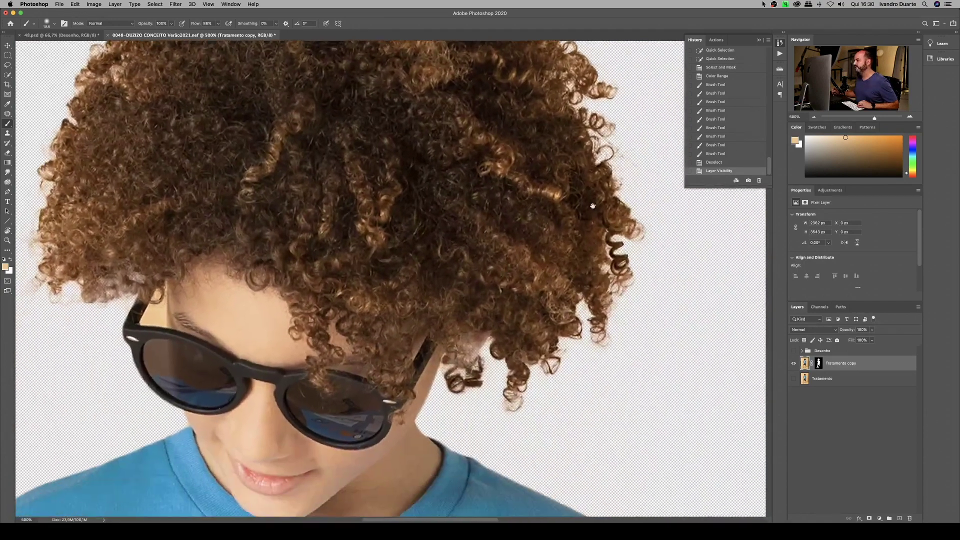
pyautogui.moveTo(593, 205); pyautogui.dragTo(542, 253)
pyautogui.moveTo(508, 173); pyautogui.dragTo(542, 283)
pyautogui.moveTo(515, 150); pyautogui.dragTo(517, 228)
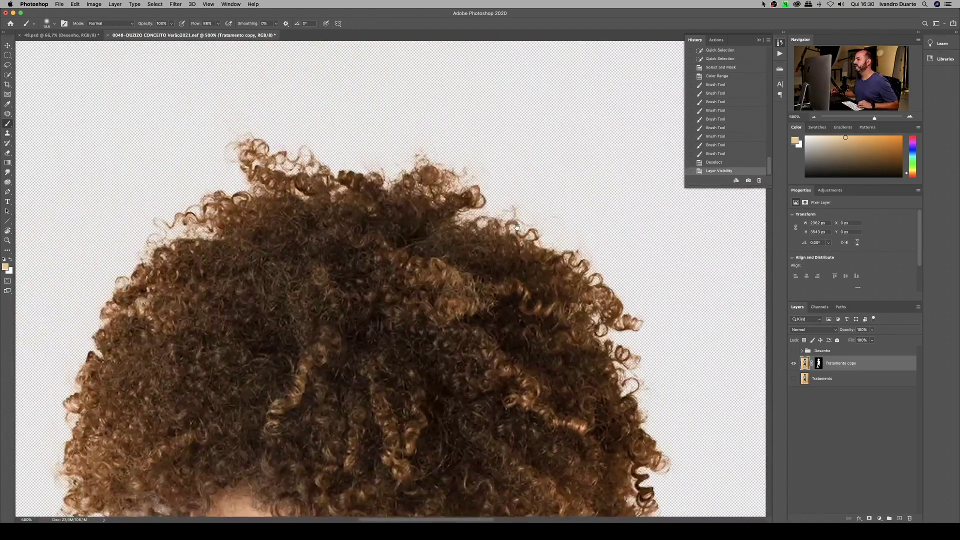
pyautogui.moveTo(282, 377); pyautogui.dragTo(407, 302)
pyautogui.moveTo(355, 371); pyautogui.dragTo(364, 250)
pyautogui.moveTo(378, 339); pyautogui.dragTo(368, 271)
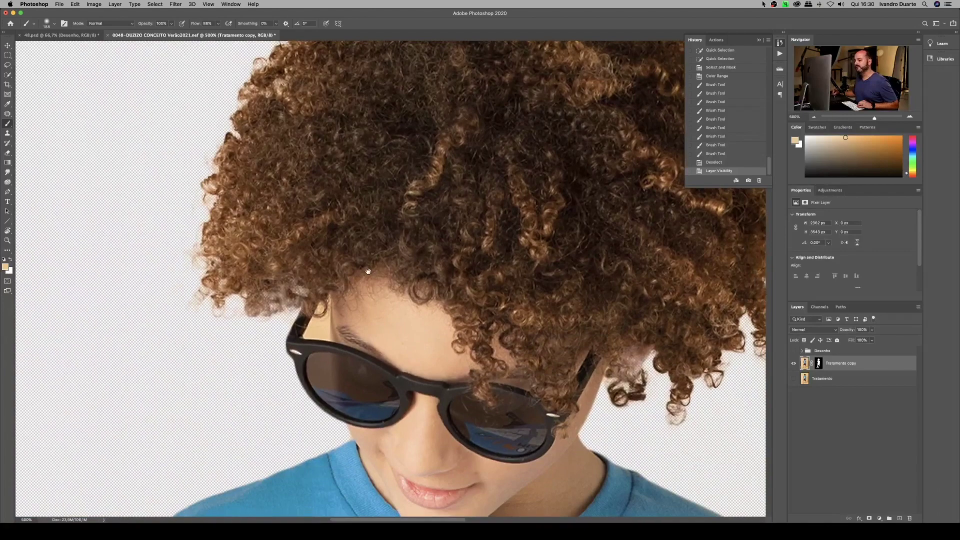
pyautogui.scroll(-10, 368, 271)
pyautogui.scroll(5, 453, 326)
pyautogui.scroll(1, 466, 273)
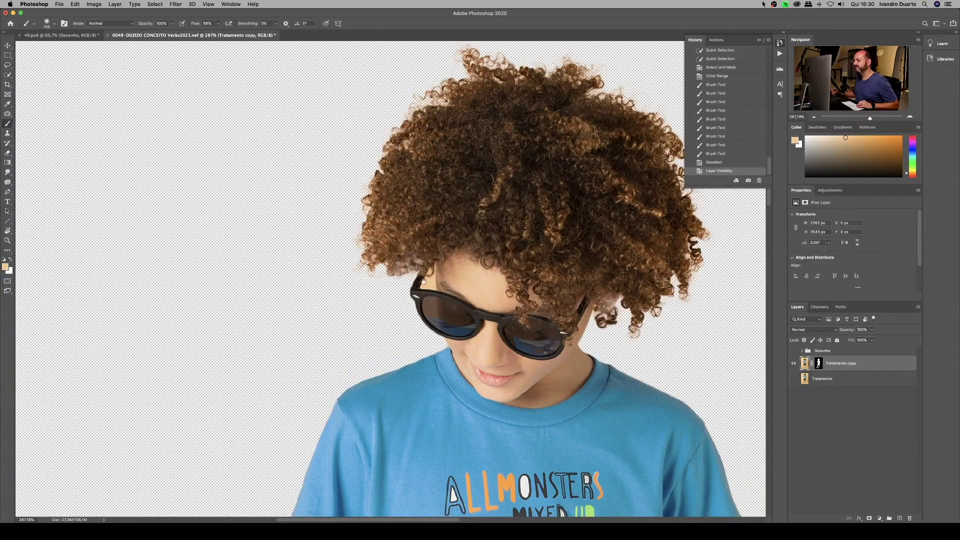
pyautogui.scroll(-5, 530, 344)
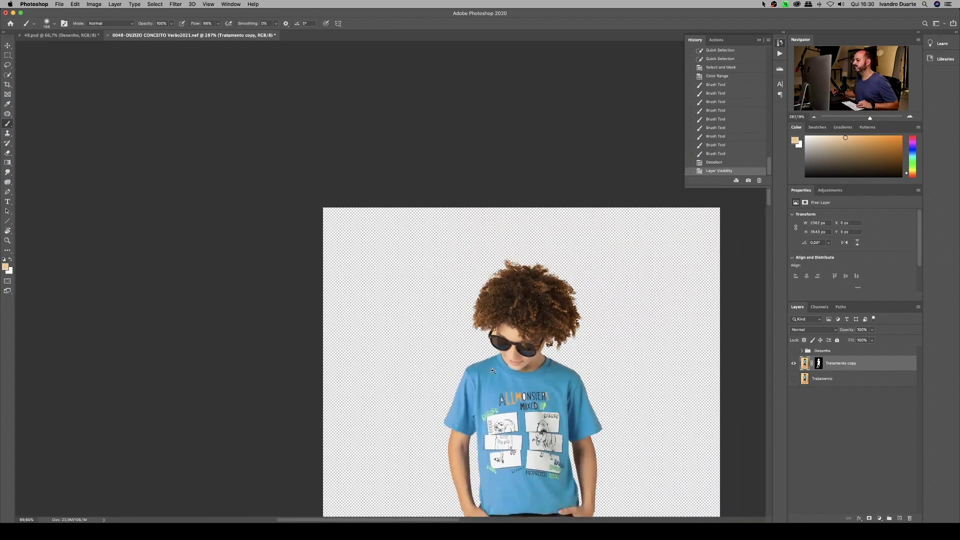
pyautogui.scroll(2, 495, 352)
pyautogui.scroll(-2, 495, 352)
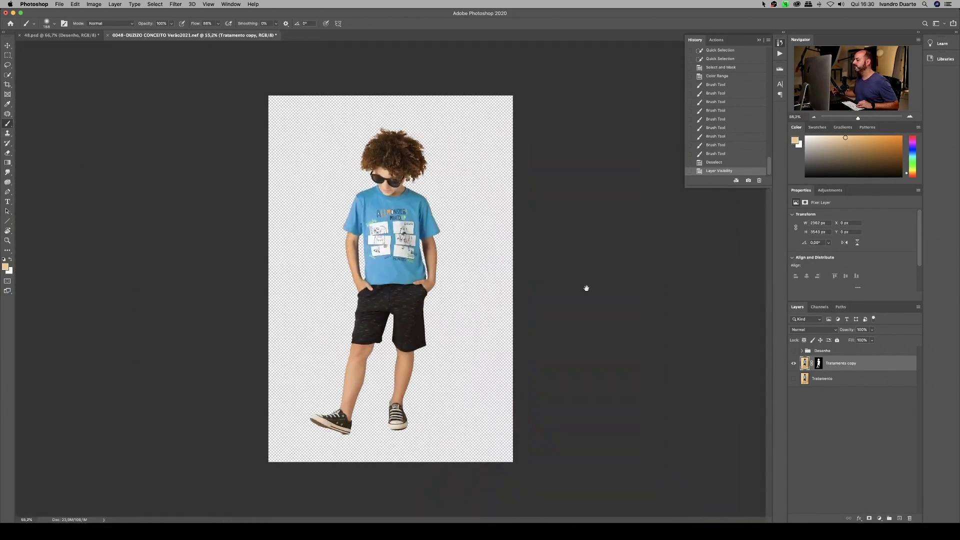
pyautogui.click(793, 378)
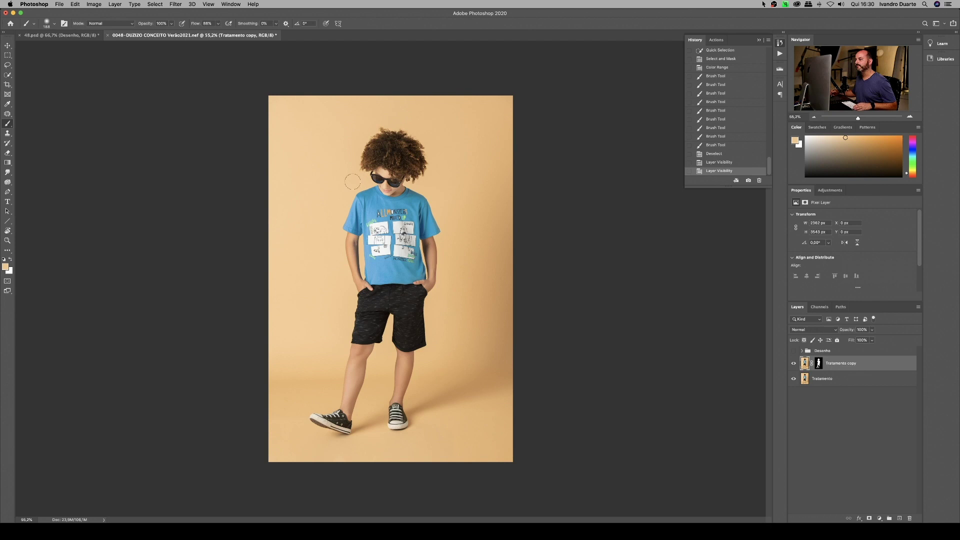
# - Widen the canvas to 40 centimeters, keeping the anchor centered
pyautogui.click(94, 4)
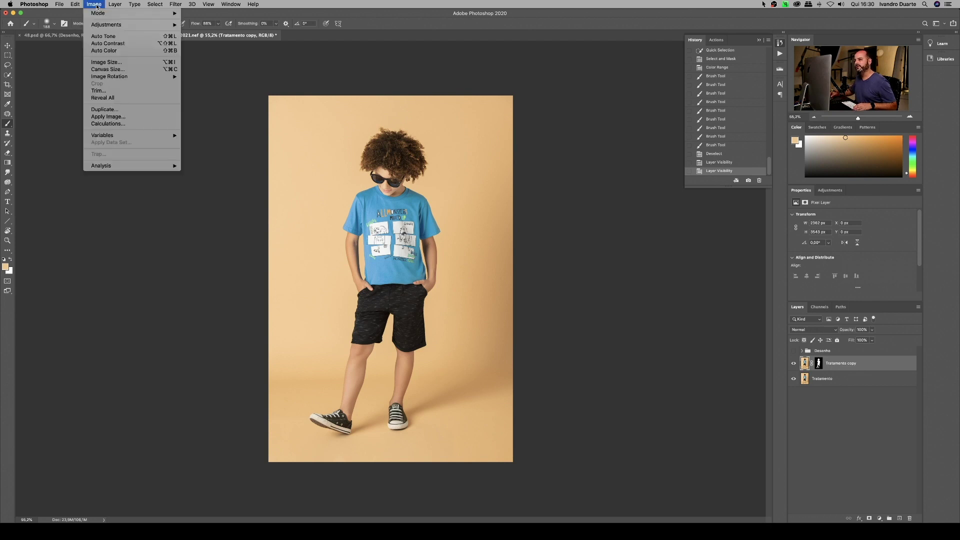
pyautogui.click(146, 72)
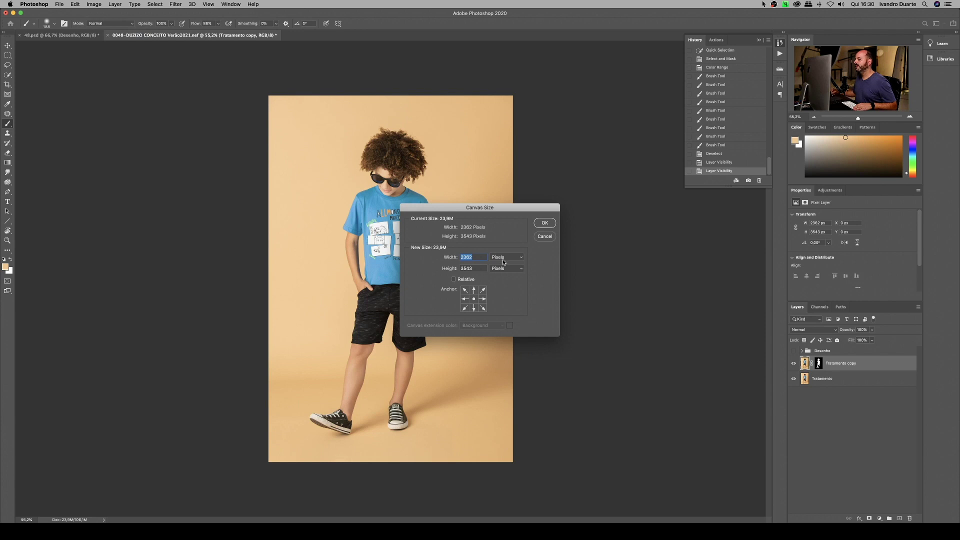
pyautogui.click(503, 260)
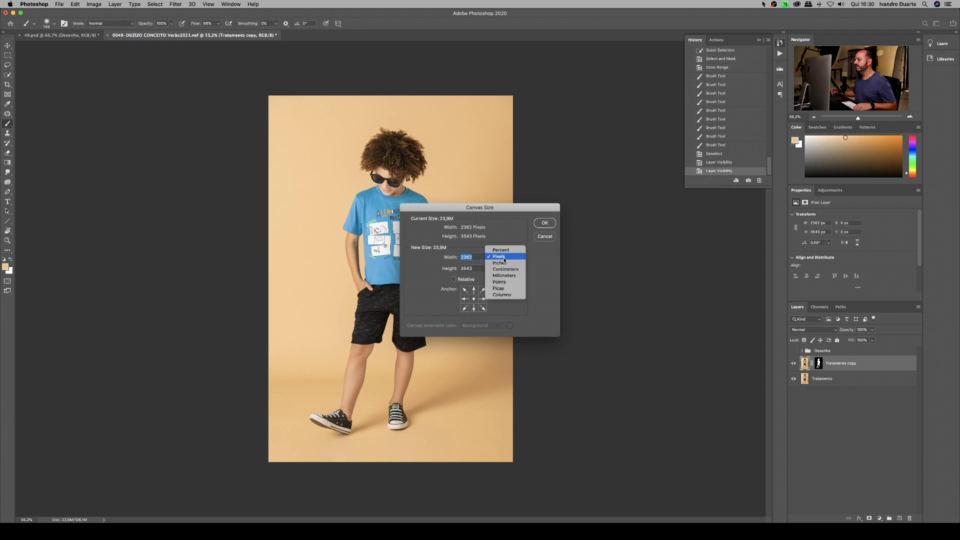
pyautogui.click(505, 270)
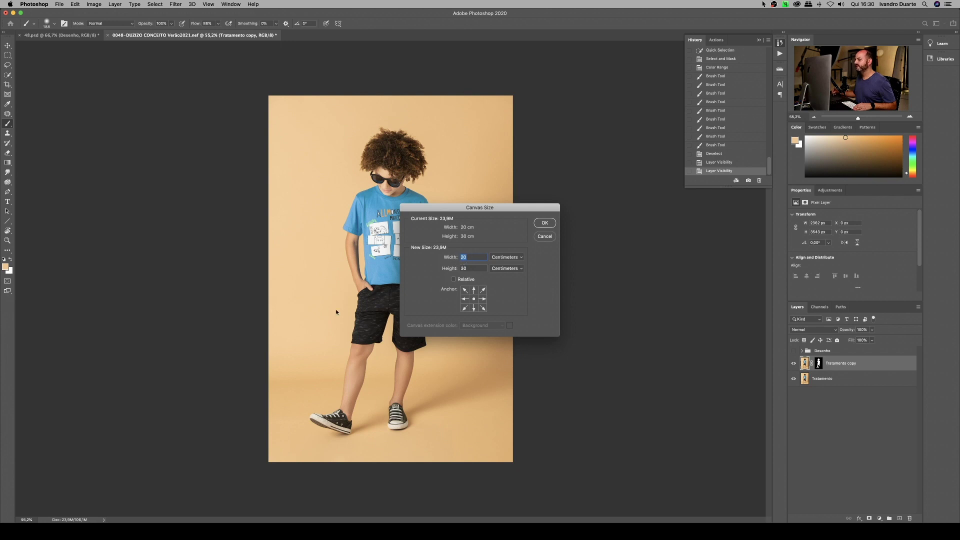
pyautogui.write('40')
pyautogui.click(543, 223)
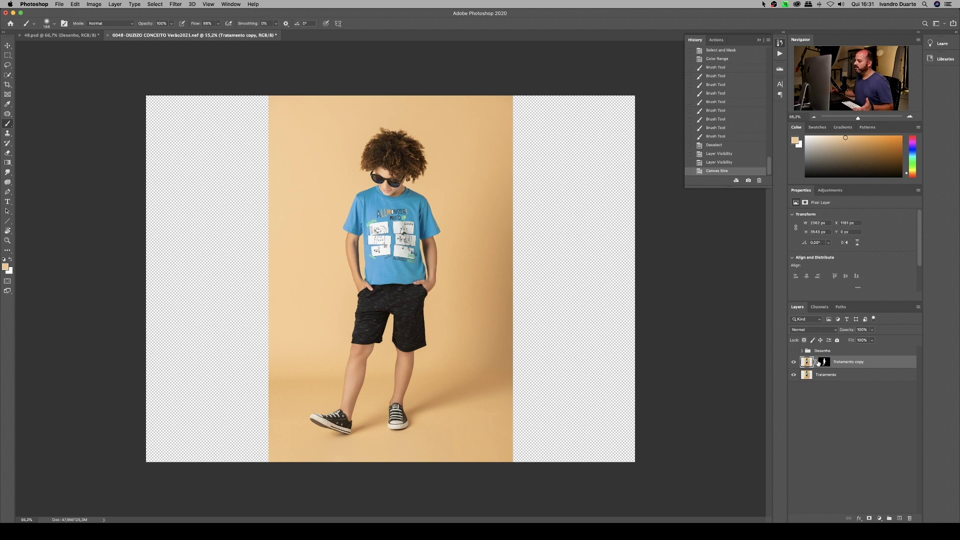
# - Try to stretch a full-height backdrop strip right of the boy on the Tratamento layer past the right canvas edge, and deselect
pyautogui.click(826, 377)
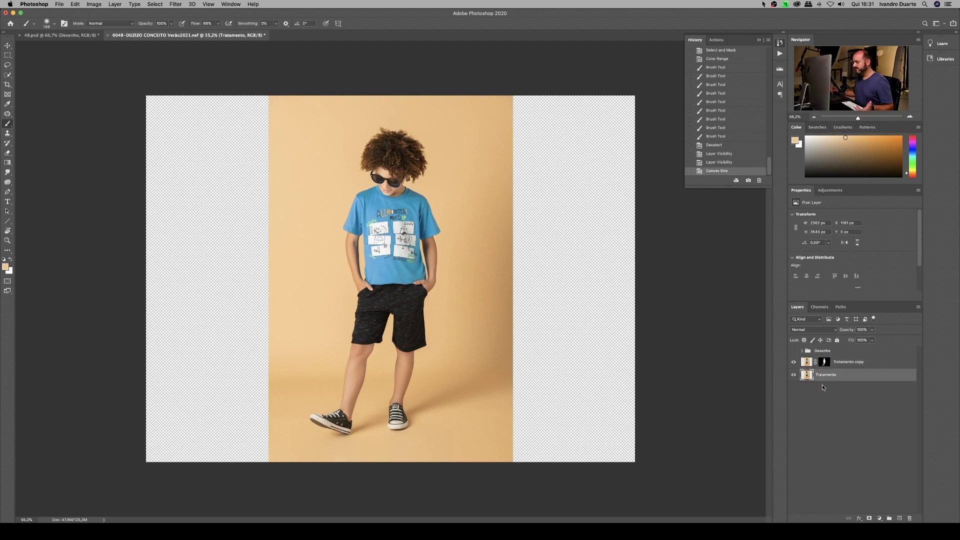
pyautogui.press('m')
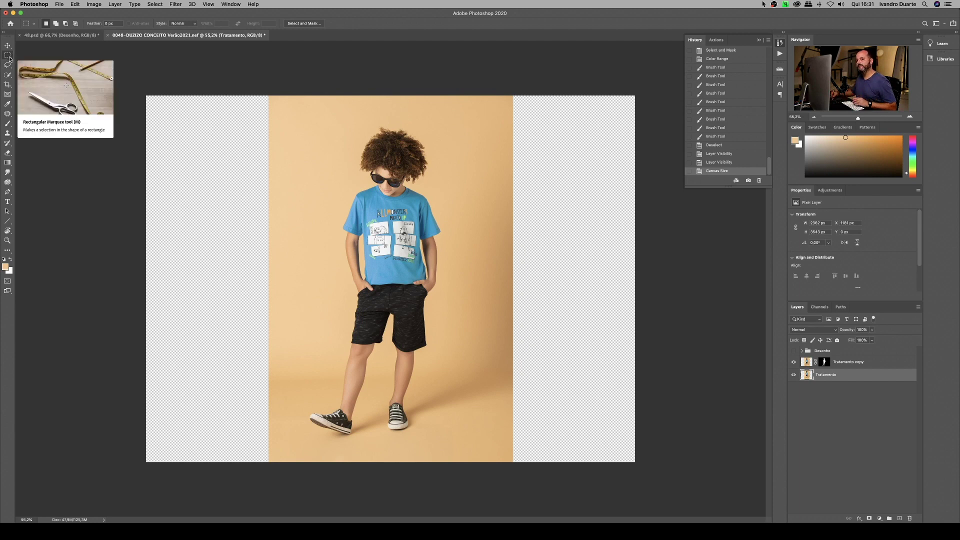
pyautogui.moveTo(462, 94); pyautogui.dragTo(518, 491)
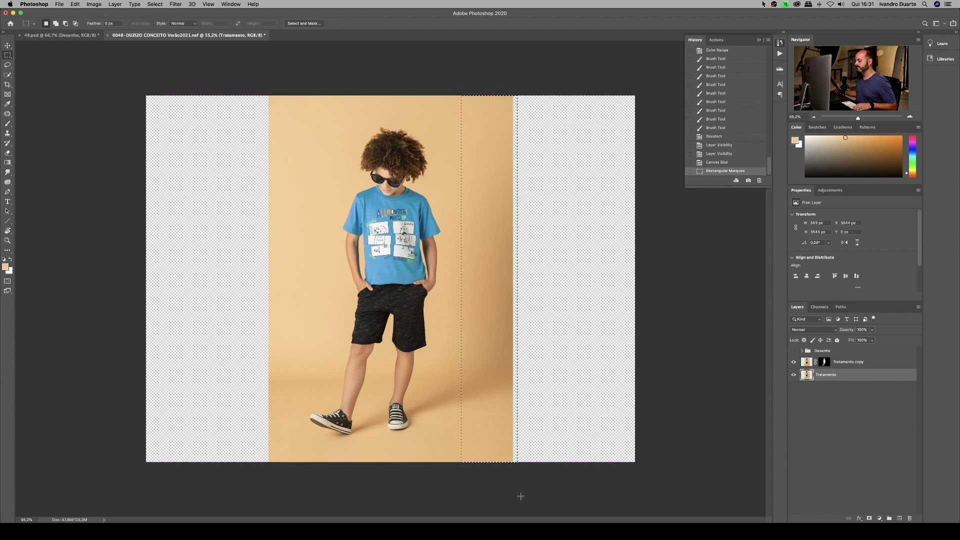
pyautogui.press('super+c')
pyautogui.press('super+t')
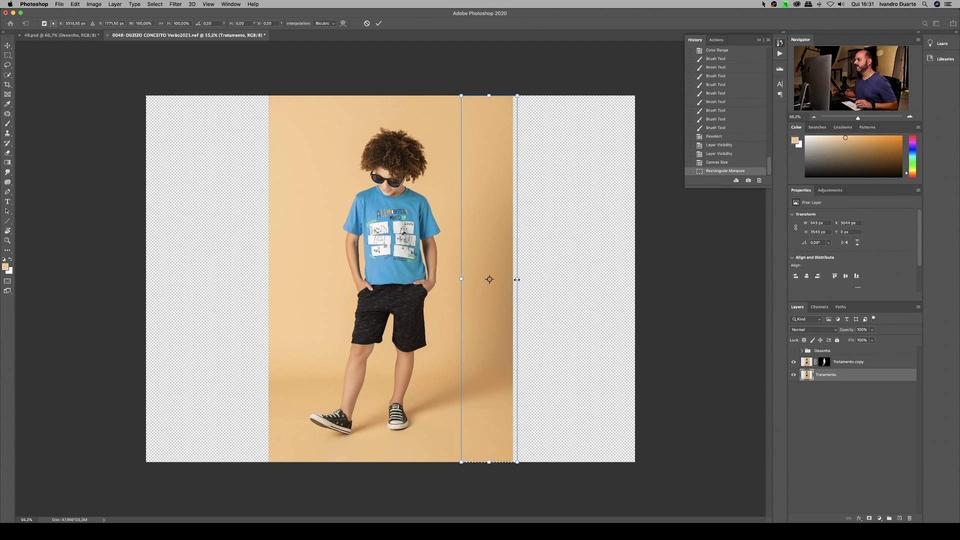
pyautogui.moveTo(516, 279); pyautogui.dragTo(649, 279)
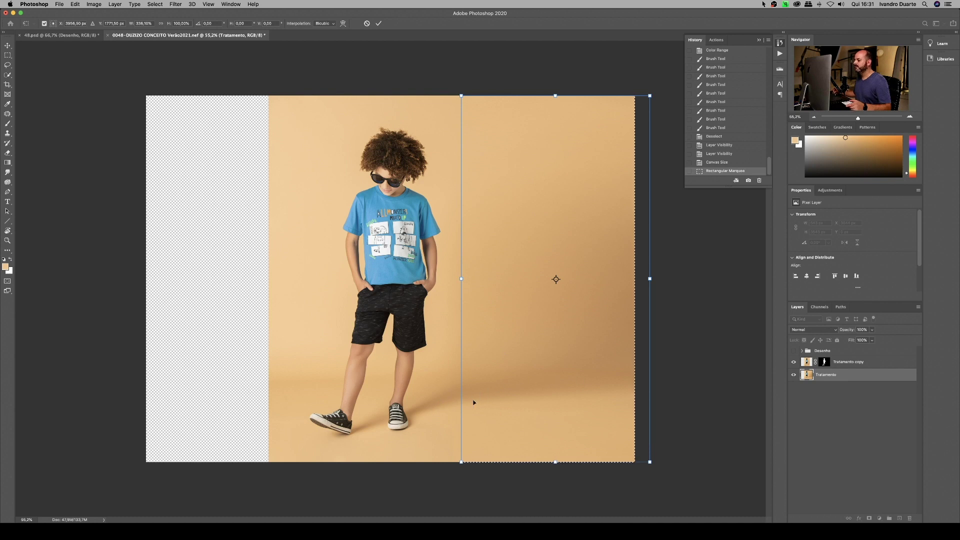
pyautogui.press('Return')
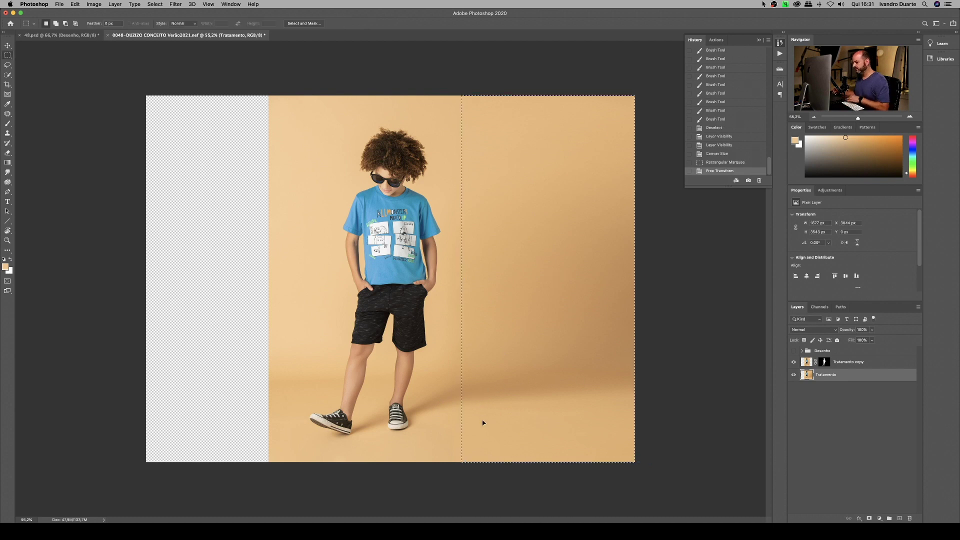
pyautogui.press('super+d')
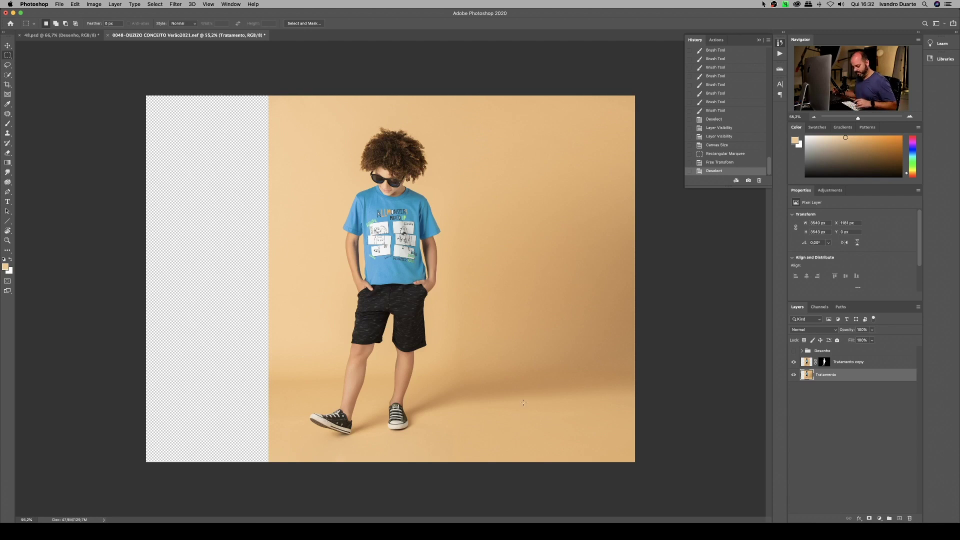
# - Undo the right-hand backdrop stretch and clear the selection
pyautogui.press('super+z')
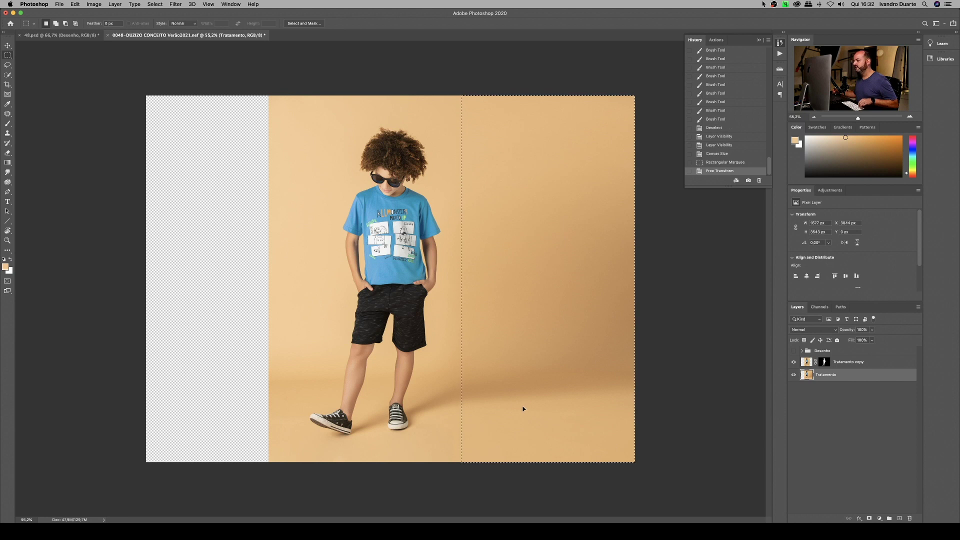
pyautogui.press('super+z')
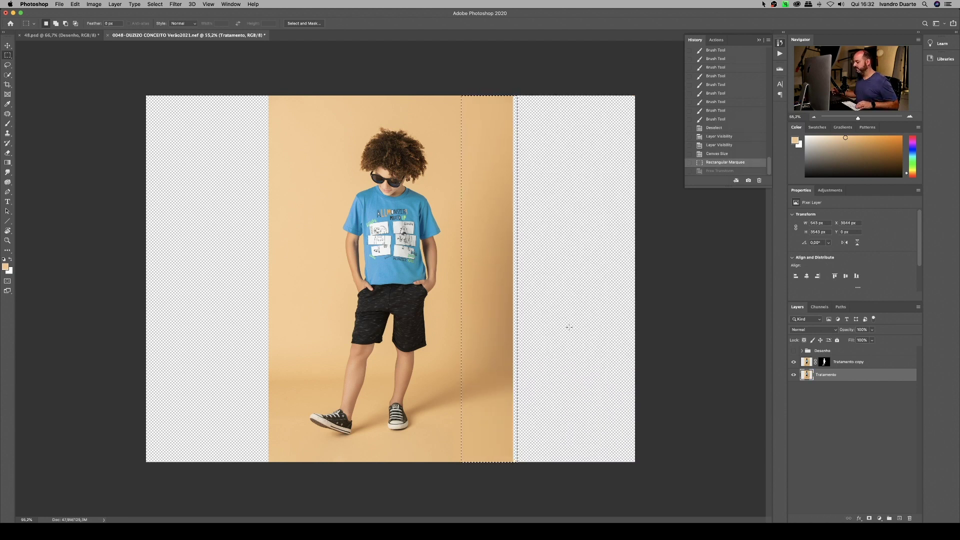
pyautogui.click(568, 326)
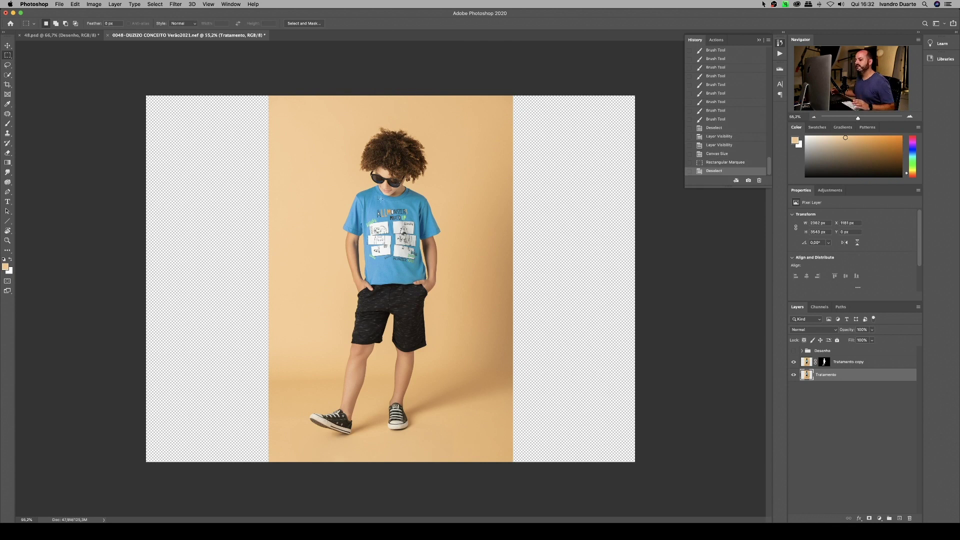
# - Try to stretch a narrow full-height strip at the backdrop's left edge past the left canvas edge, and deselect
pyautogui.moveTo(259, 81); pyautogui.dragTo(297, 480)
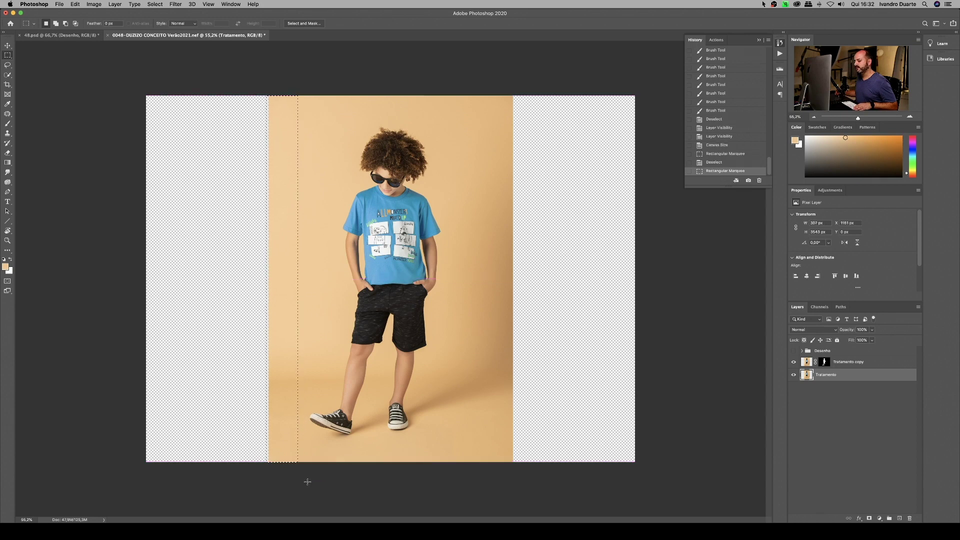
pyautogui.hotkey('ctrl', 't')
pyautogui.moveTo(267, 280); pyautogui.dragTo(120, 289)
pyautogui.press('Return')
pyautogui.hotkey('ctrl', 'd')
# - Examine the texture of the stretched backdrop left of the boy up close, including the floor transition
pyautogui.moveTo(221, 231); pyautogui.dragTo(277, 240)
pyautogui.scroll(-10, 296, 239)
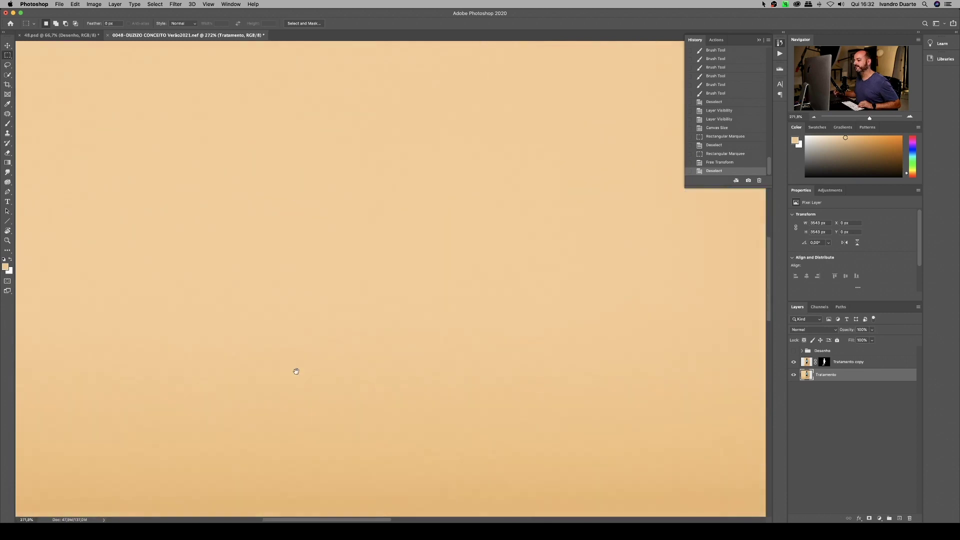
pyautogui.moveTo(348, 275)
pyautogui.mouseDown()
pyautogui.moveTo(360, 244)
pyautogui.moveTo(377, 249)
pyautogui.moveTo(356, 271)
pyautogui.mouseUp()
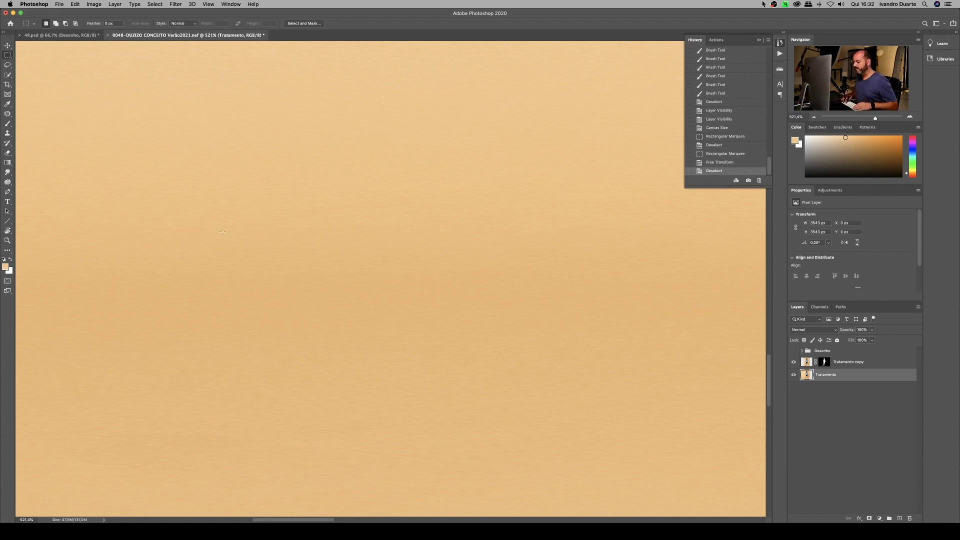
pyautogui.press('super+minus')
pyautogui.press('super+minus')
pyautogui.press('super+minus')
pyautogui.press('super+minus')
pyautogui.press('super+minus')
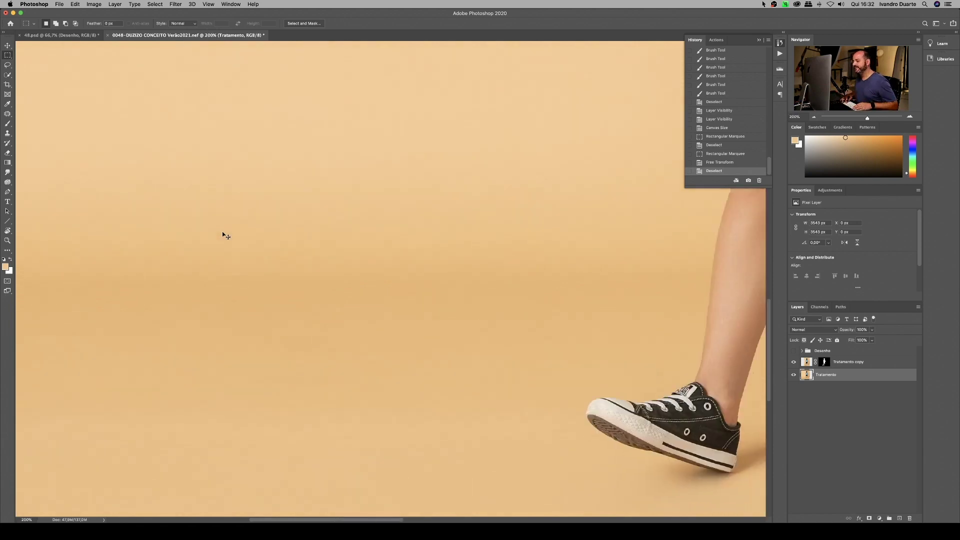
pyautogui.press('super+minus')
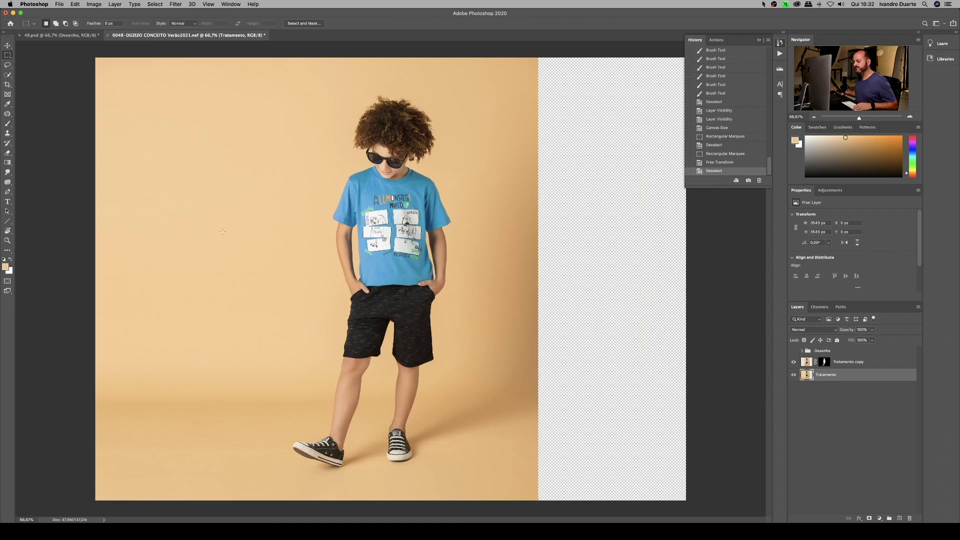
# - Undo the left-hand backdrop stretch and clear the selection
pyautogui.press('super+z')
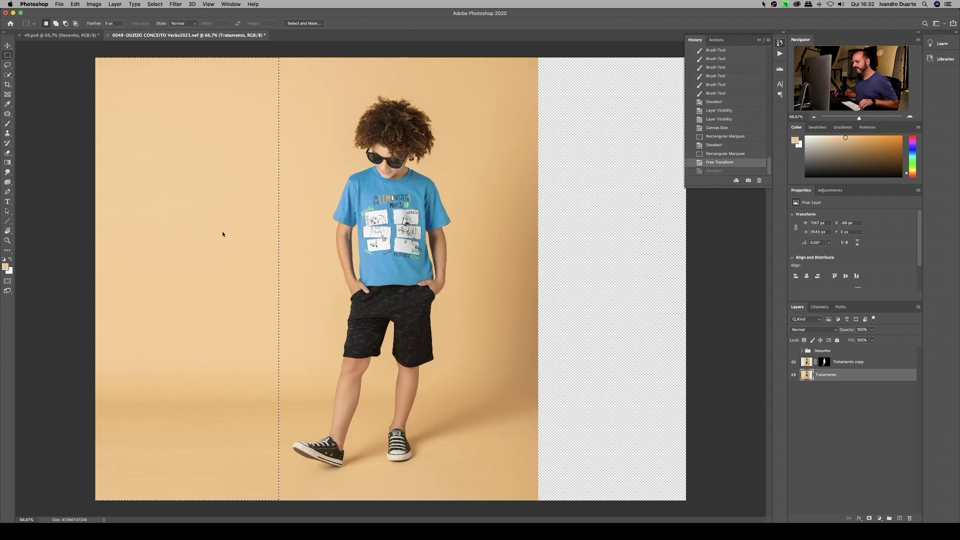
pyautogui.press('super+z')
pyautogui.press('super+d')
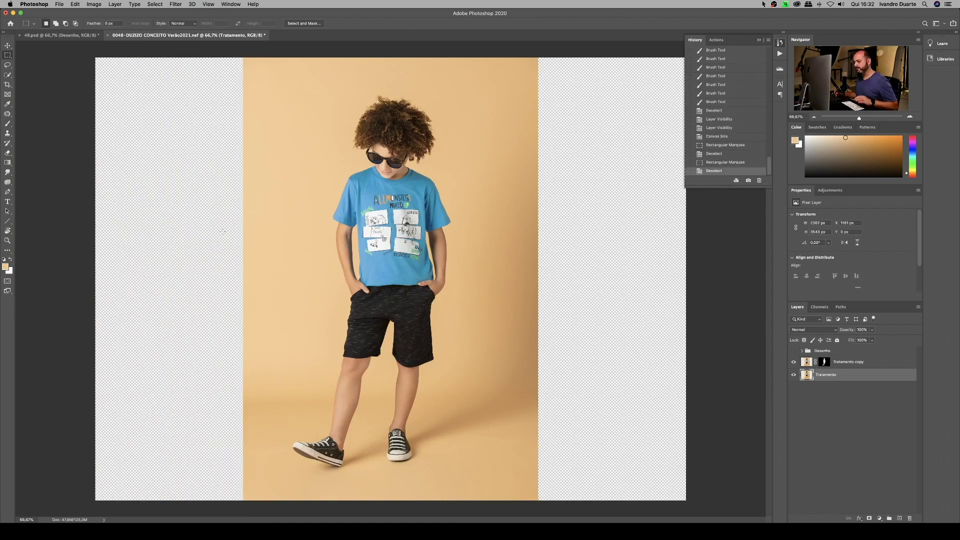
# - Try Content-Aware Scale with skin tone protection, widening the Tratamento layer to 150% toward the right canvas edge, and cancel it
pyautogui.press('super+minus')
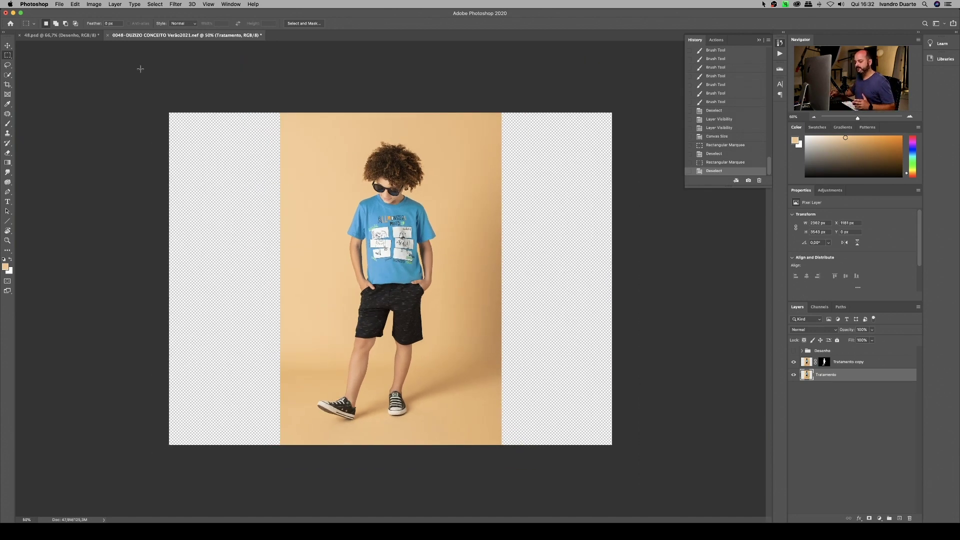
pyautogui.click(93, 5)
pyautogui.moveTo(78, 5)
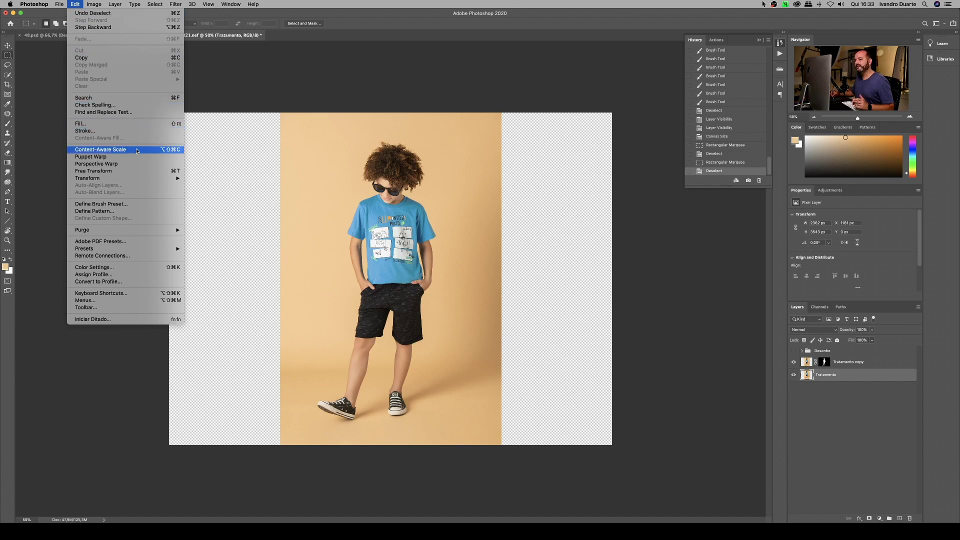
pyautogui.click(137, 151)
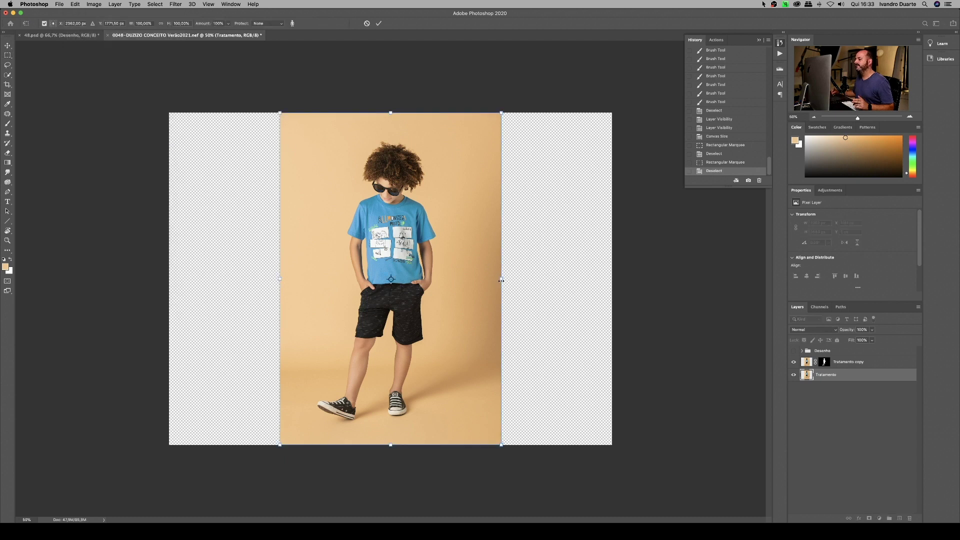
pyautogui.click(292, 24)
pyautogui.click(293, 23)
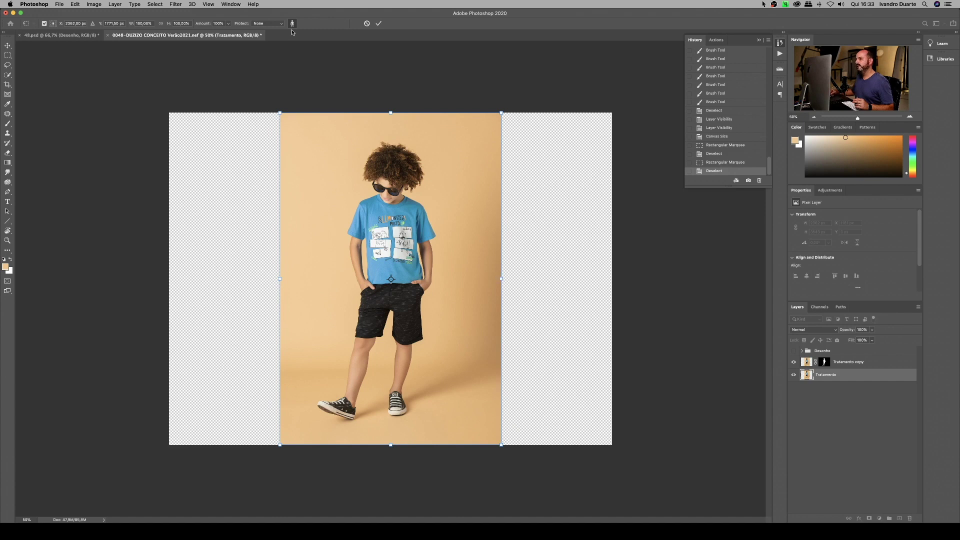
pyautogui.moveTo(502, 280); pyautogui.dragTo(613, 277)
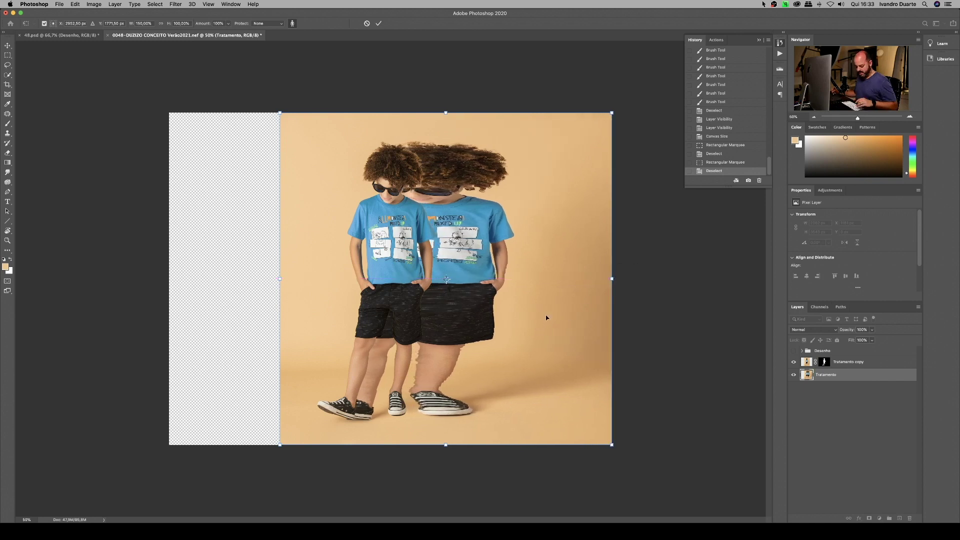
pyautogui.press('Escape')
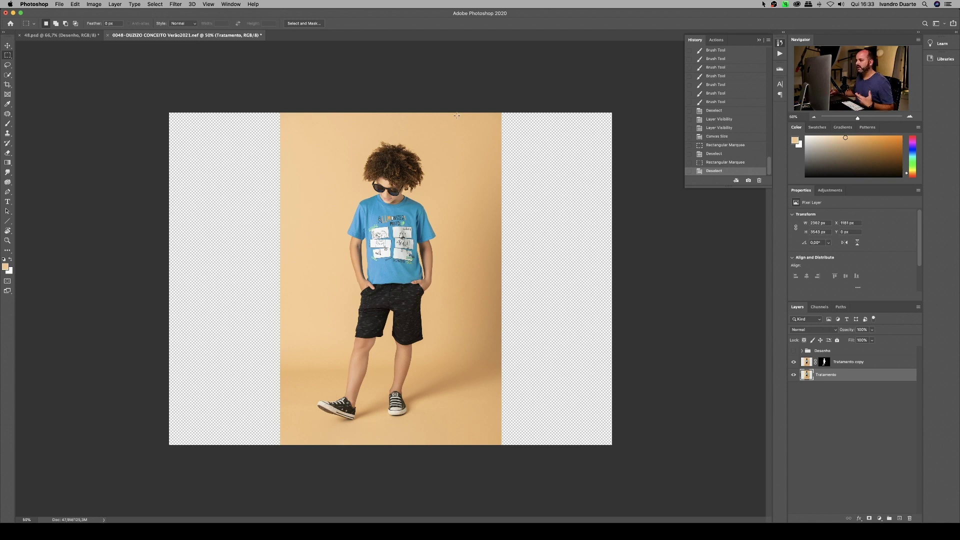
# - Select the full-height area from just right of the boy to the canvas edge and open Content-Aware Fill for it
pyautogui.moveTo(452, 97); pyautogui.dragTo(663, 464)
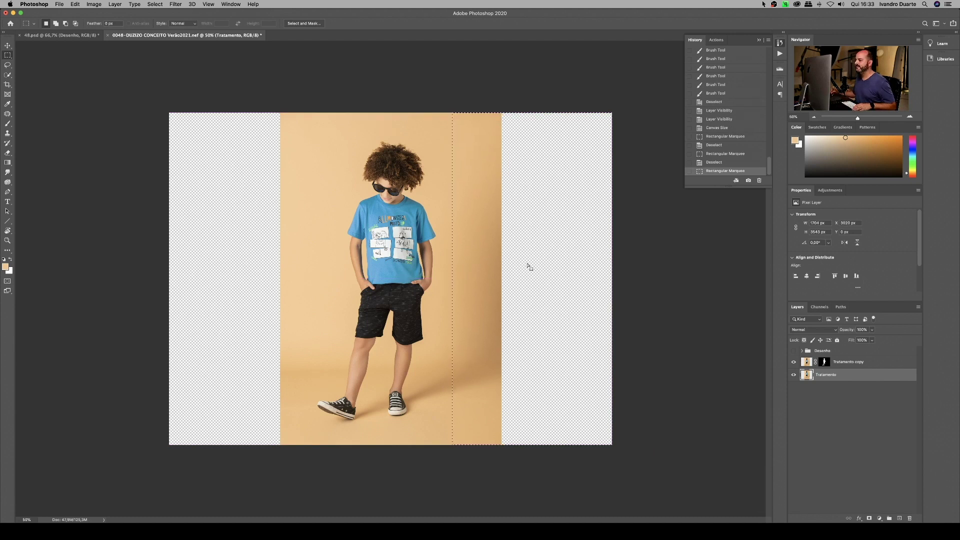
pyautogui.click(75, 4)
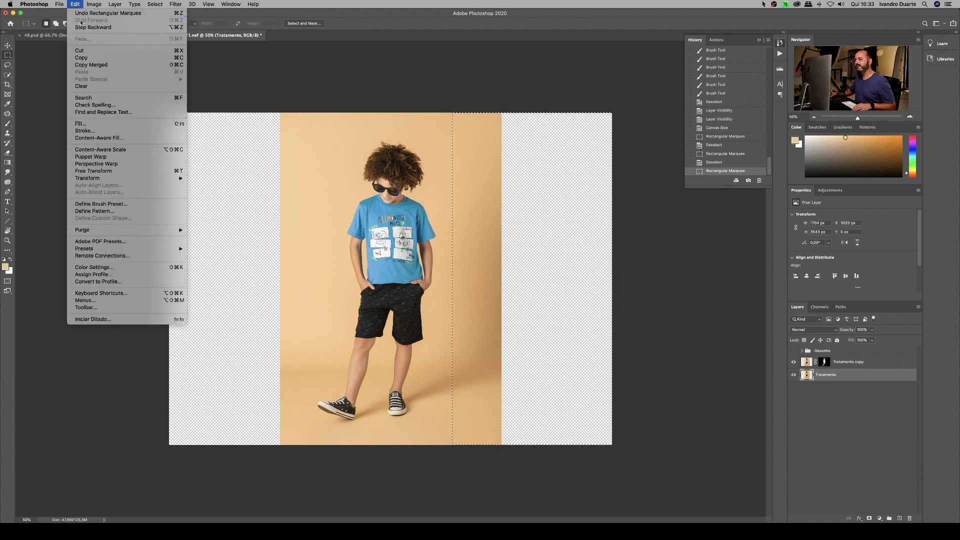
pyautogui.click(133, 140)
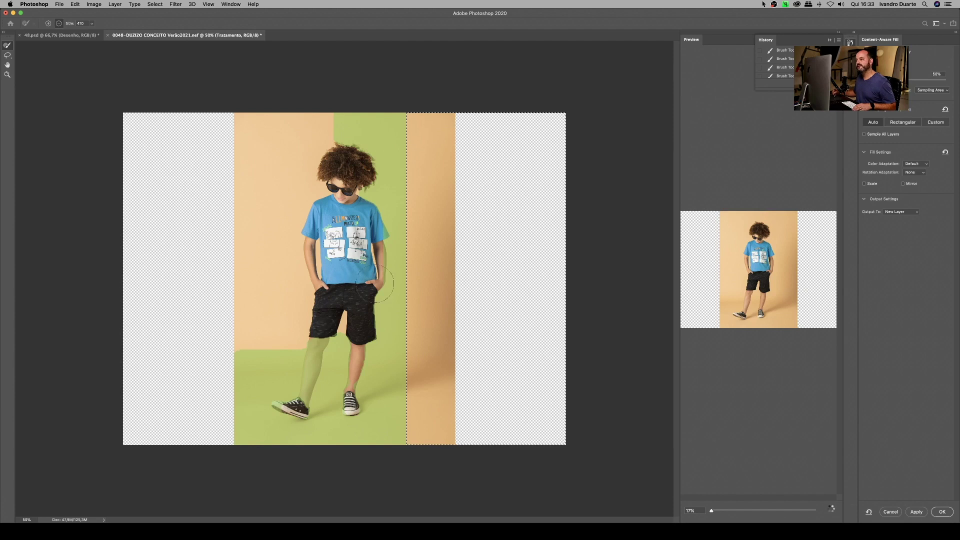
# - Brush the boy's legs, shoes, shorts, arm and hair edge out of the Content-Aware Fill sampling area
pyautogui.moveTo(353, 321); pyautogui.dragTo(320, 329)
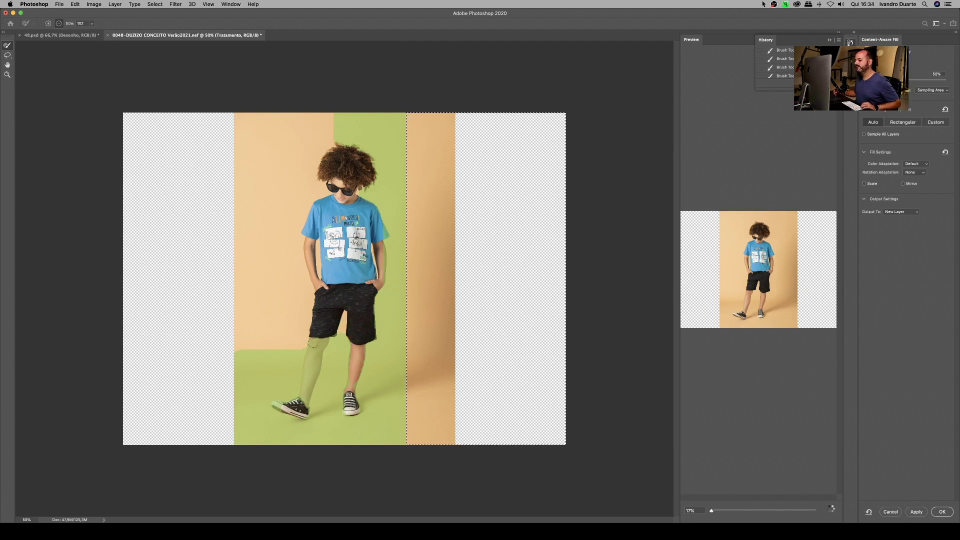
pyautogui.moveTo(301, 385)
pyautogui.mouseDown()
pyautogui.moveTo(307, 338)
pyautogui.moveTo(301, 374)
pyautogui.moveTo(334, 332)
pyautogui.moveTo(303, 391)
pyautogui.moveTo(314, 366)
pyautogui.moveTo(311, 410)
pyautogui.moveTo(273, 406)
pyautogui.moveTo(301, 388)
pyautogui.moveTo(272, 399)
pyautogui.moveTo(297, 423)
pyautogui.moveTo(310, 419)
pyautogui.moveTo(295, 424)
pyautogui.moveTo(304, 425)
pyautogui.moveTo(321, 376)
pyautogui.mouseUp()
pyautogui.moveTo(342, 345)
pyautogui.mouseDown()
pyautogui.moveTo(338, 338)
pyautogui.moveTo(351, 354)
pyautogui.mouseUp()
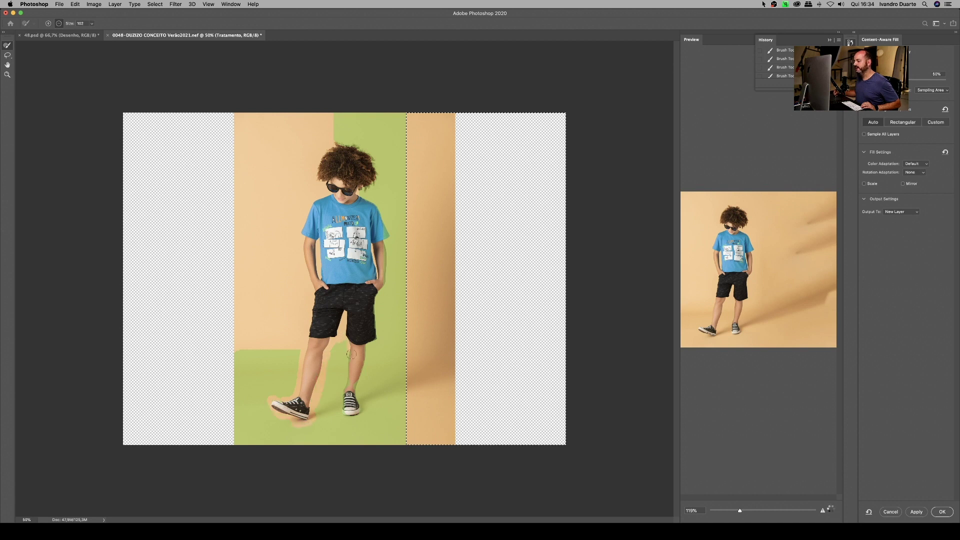
pyautogui.moveTo(343, 392)
pyautogui.mouseDown()
pyautogui.moveTo(349, 417)
pyautogui.moveTo(360, 400)
pyautogui.mouseUp()
pyautogui.moveTo(375, 336); pyautogui.dragTo(387, 231)
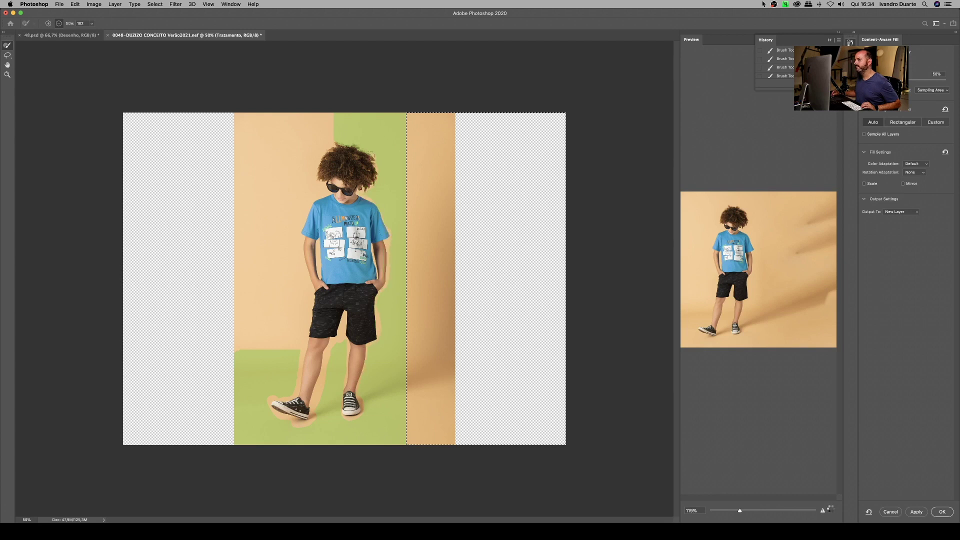
pyautogui.moveTo(371, 152)
pyautogui.mouseDown()
pyautogui.moveTo(334, 140)
pyautogui.moveTo(378, 169)
pyautogui.moveTo(367, 196)
pyautogui.moveTo(373, 190)
pyautogui.moveTo(380, 220)
pyautogui.moveTo(368, 198)
pyautogui.moveTo(388, 225)
pyautogui.mouseUp()
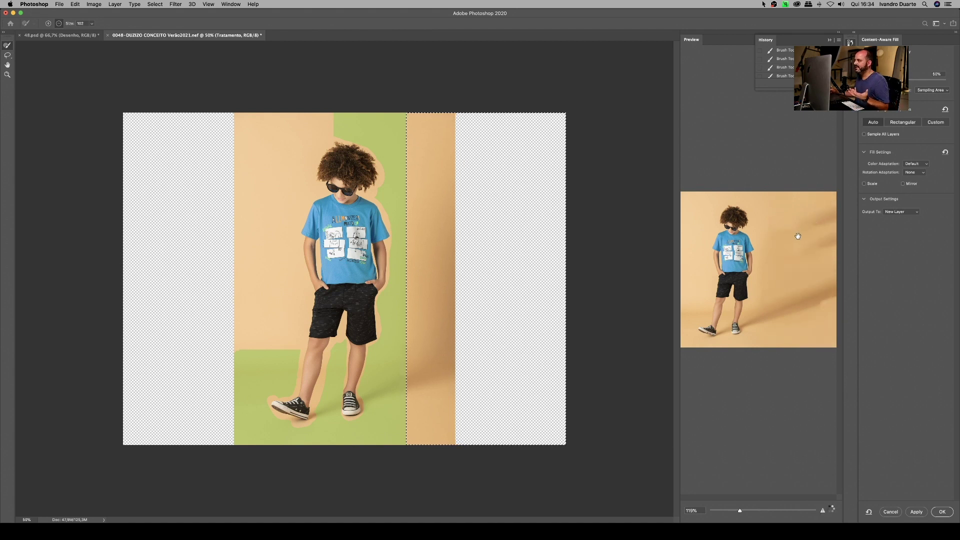
# - Try the fill with High color adaptation and Scale enabled, and discard it along with the selection
pyautogui.click(914, 164)
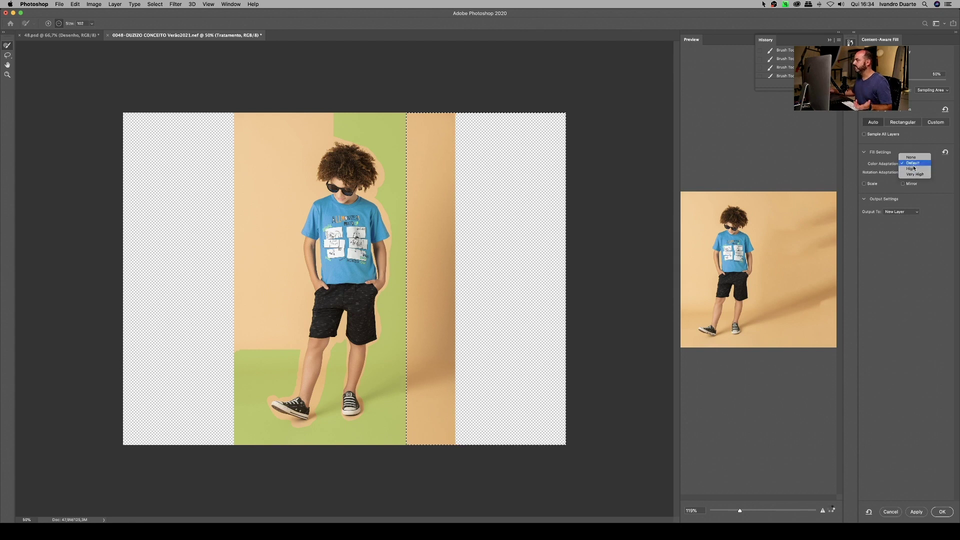
pyautogui.click(914, 169)
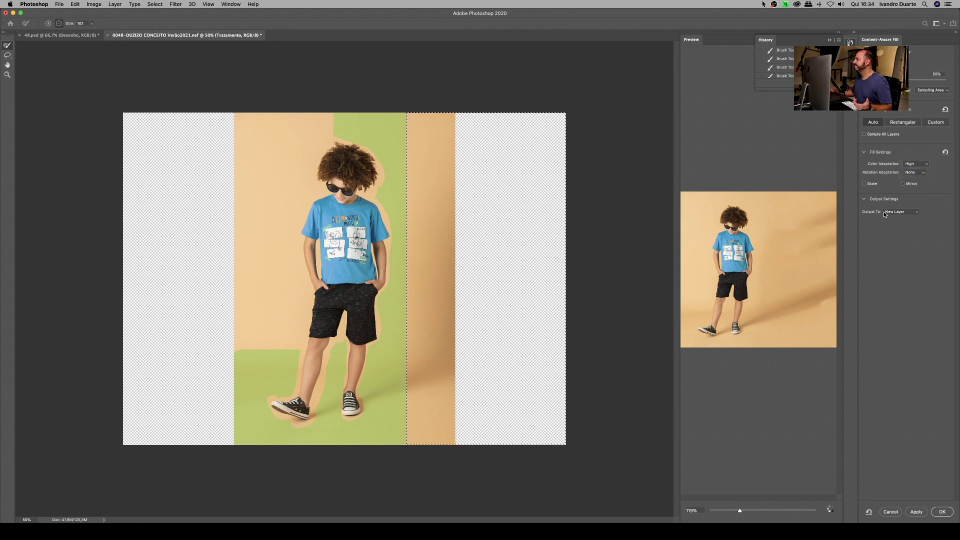
pyautogui.click(865, 183)
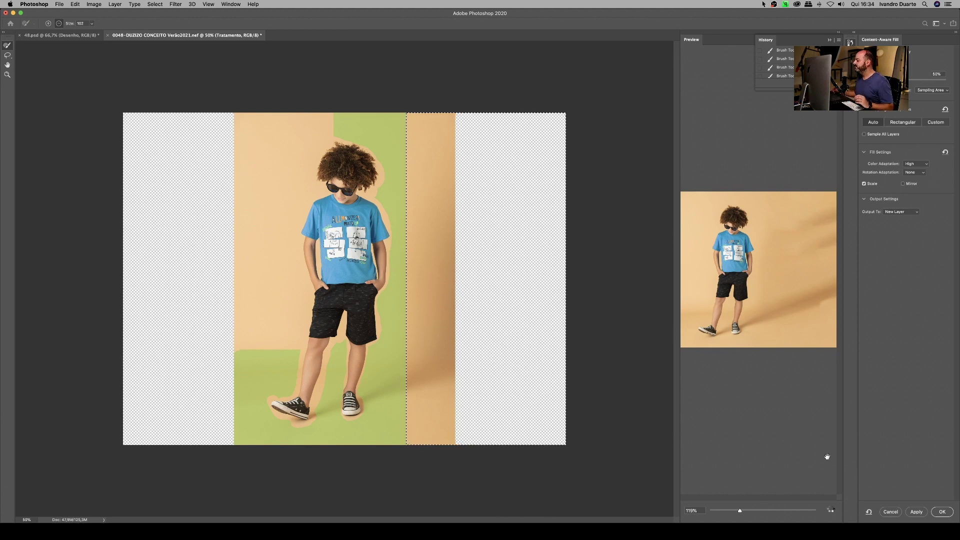
pyautogui.click(890, 513)
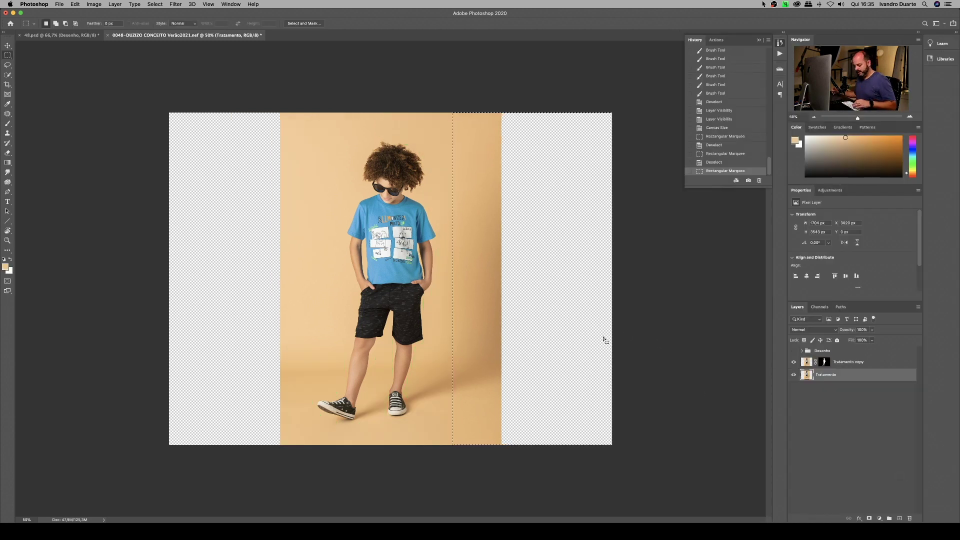
pyautogui.click(595, 390)
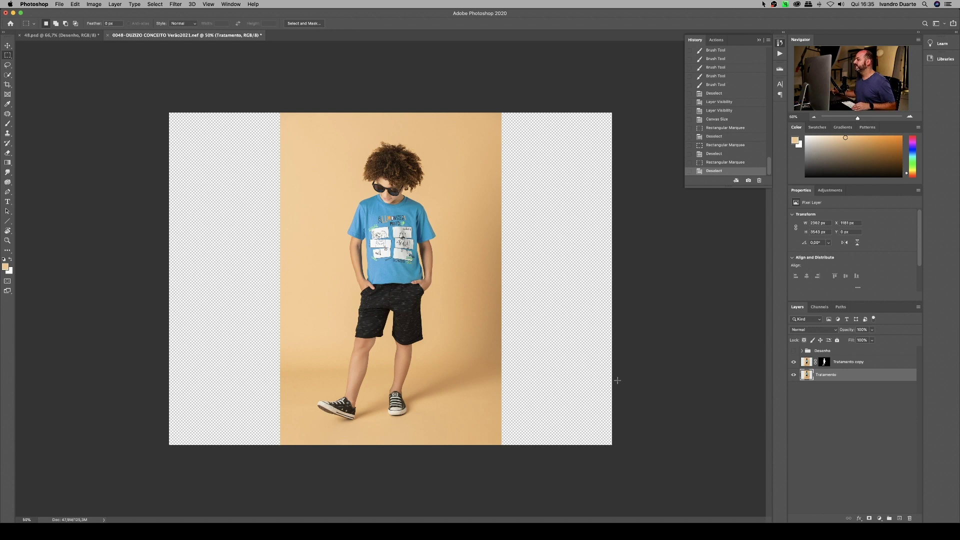
# - Check the cutout against transparency by briefly hiding the Tratamento layer, and add a new empty layer directly above it
pyautogui.click(793, 376)
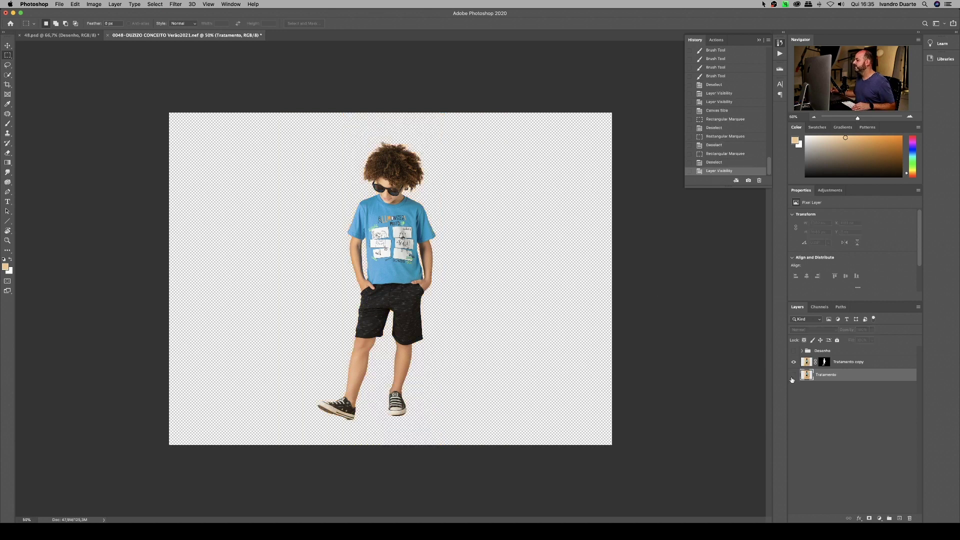
pyautogui.click(793, 375)
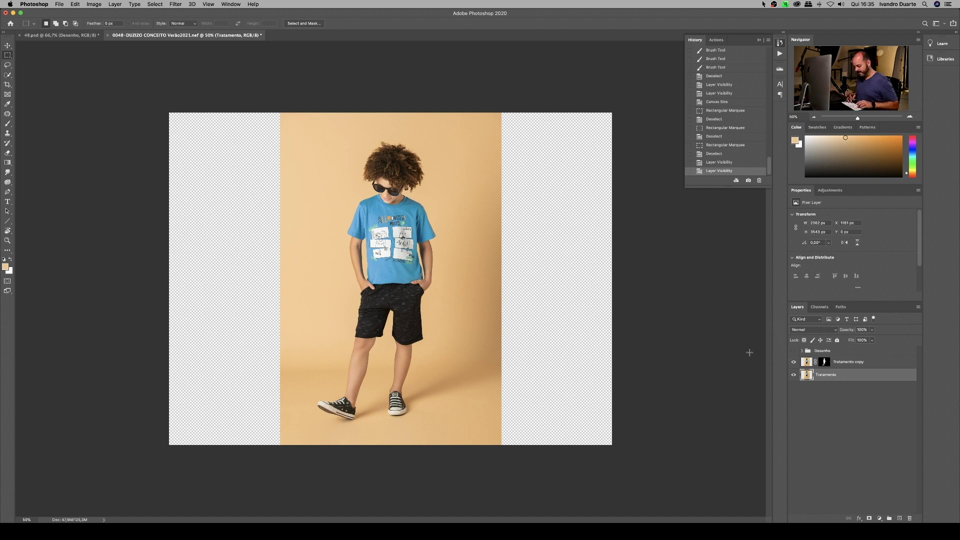
pyautogui.press('super+shift+n')
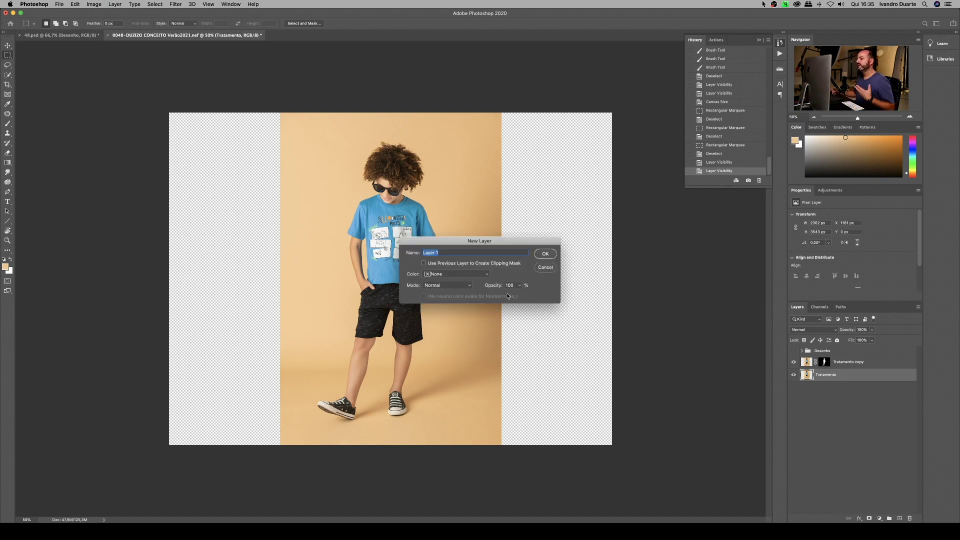
pyautogui.click(545, 254)
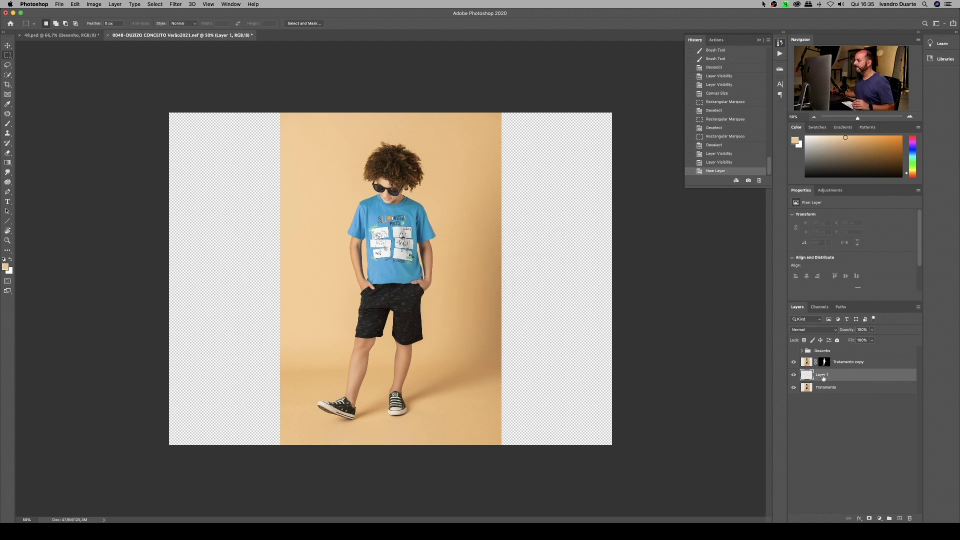
# - Sample the light beige of the backdrop beside the boy with a 5 by 5 average and fill Layer 1 with it
pyautogui.press('i')
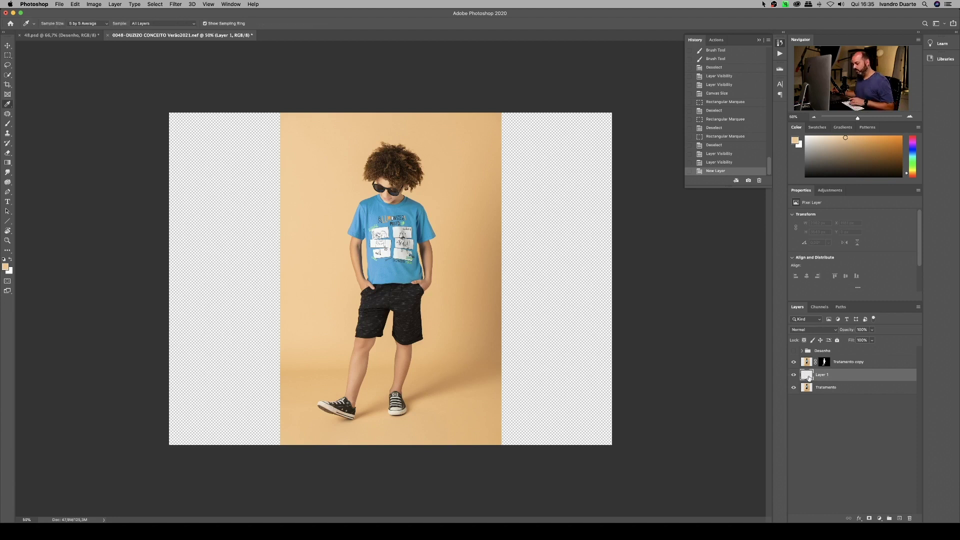
pyautogui.click(95, 25)
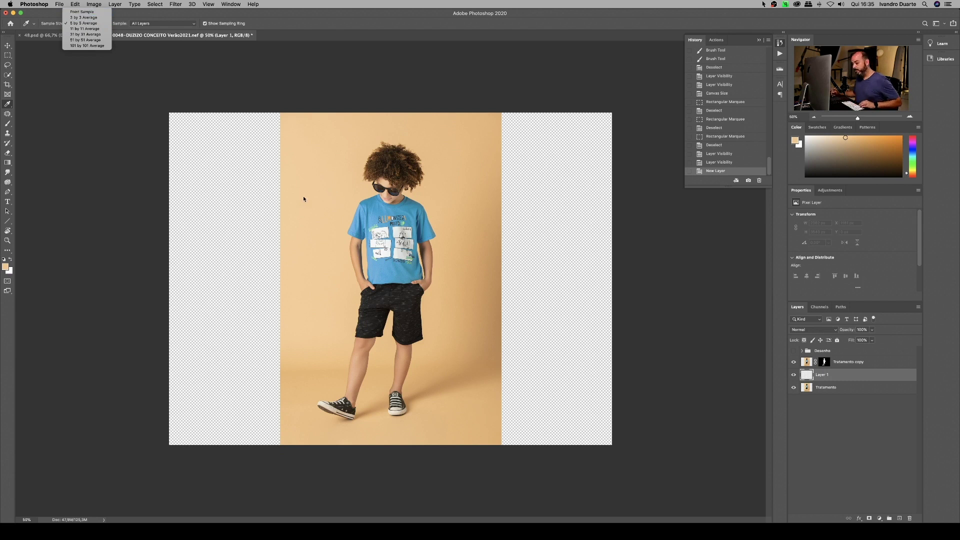
pyautogui.click(318, 227)
pyautogui.moveTo(326, 218); pyautogui.dragTo(518, 244)
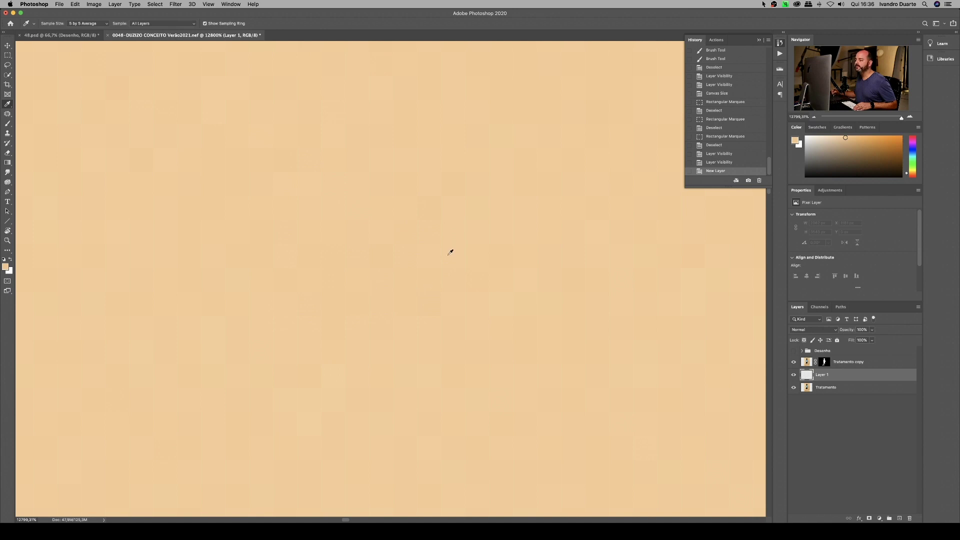
pyautogui.click(408, 256)
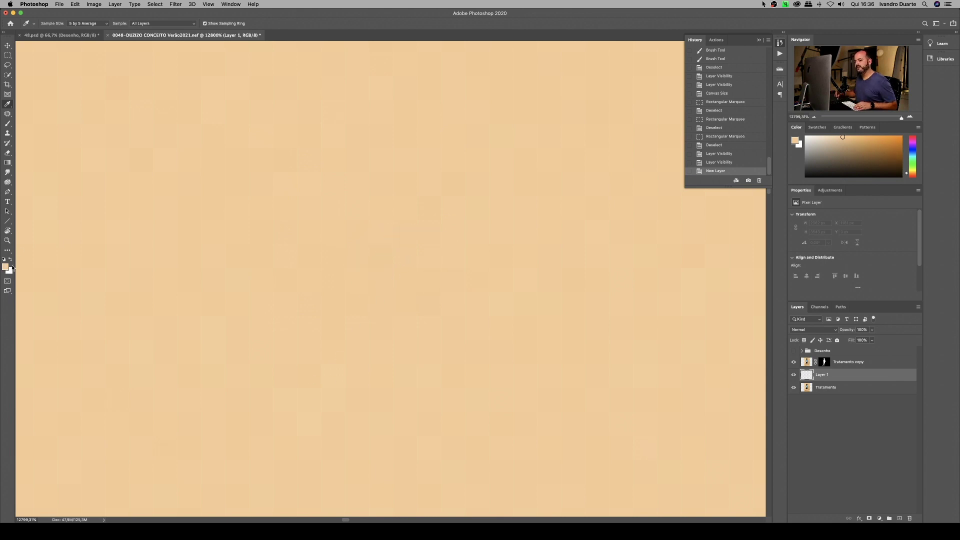
pyautogui.press('super+0')
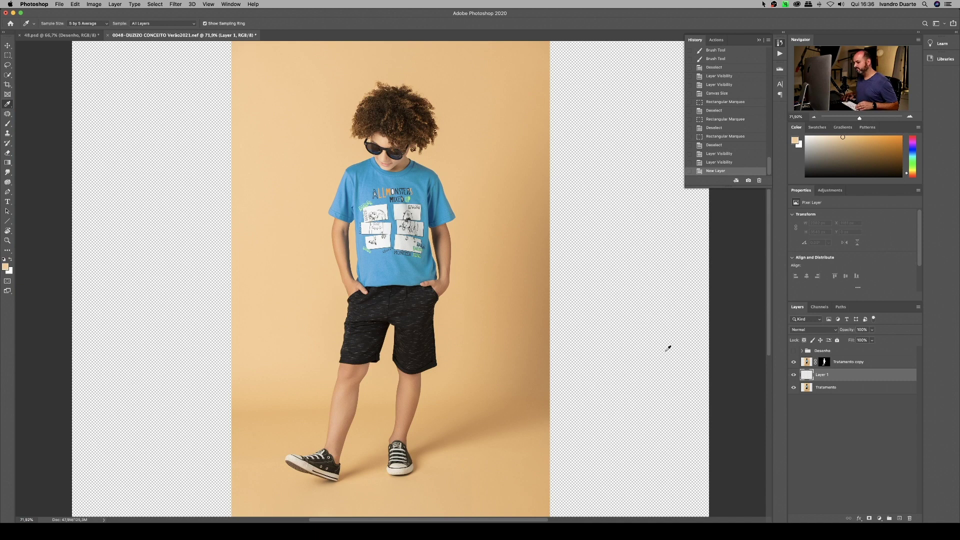
pyautogui.hotkey('alt', 'BackSpace')
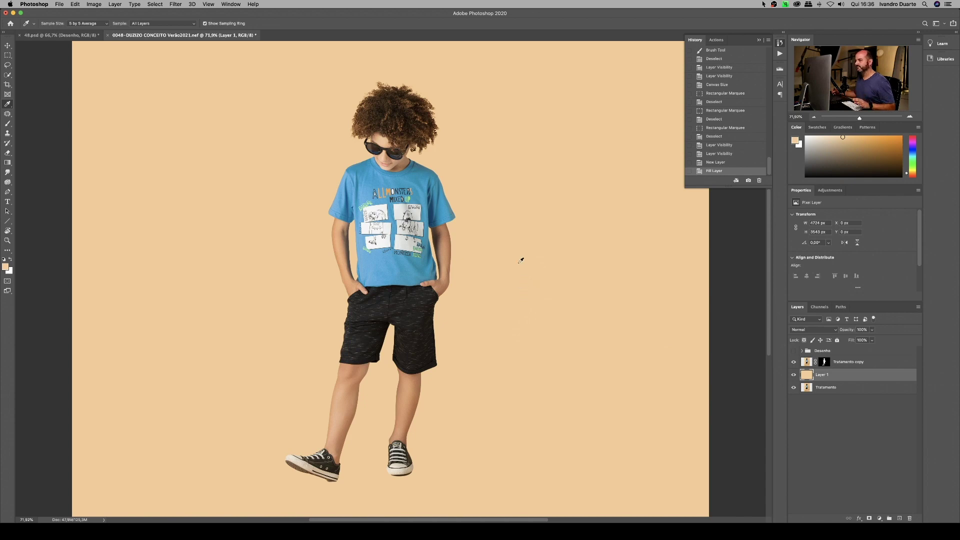
# - Examine the hair, glasses and body edges of the cutout against the flat beige fill, comparing it with the original backdrop
pyautogui.scroll(10, 377, 88)
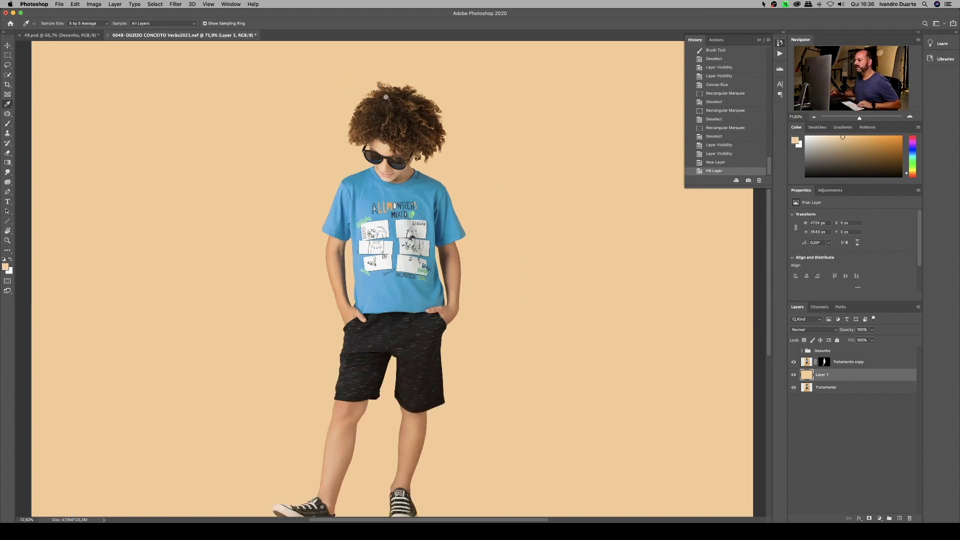
pyautogui.hscroll(5, 412, 162)
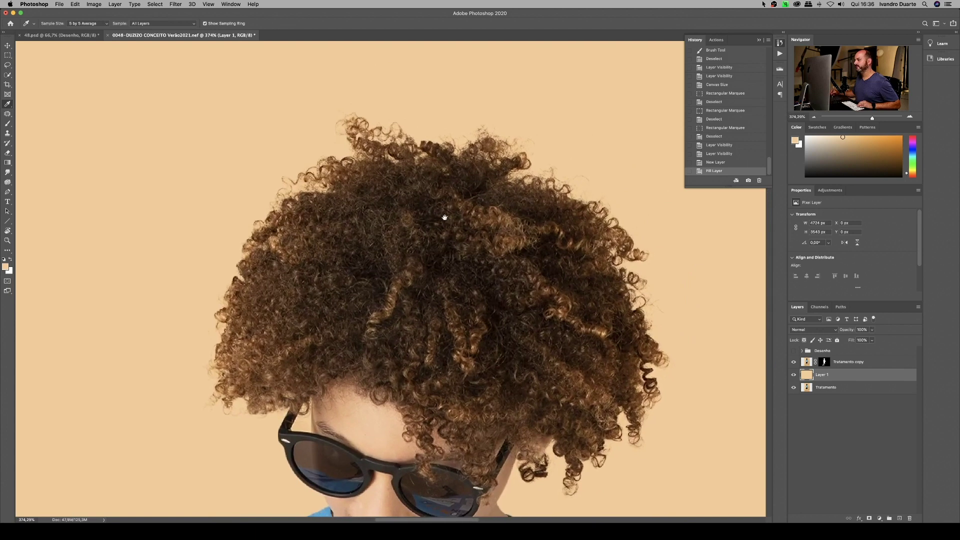
pyautogui.scroll(-5, 683, 362)
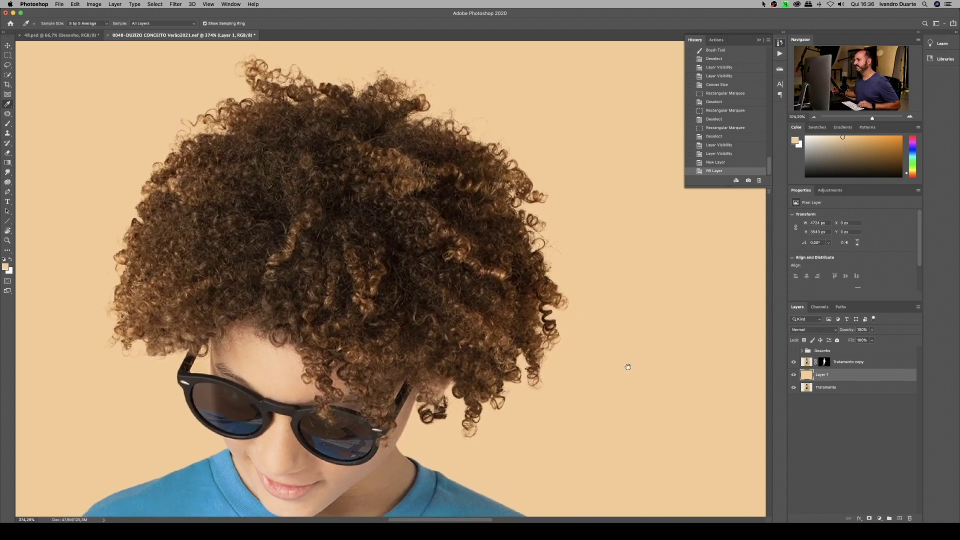
pyautogui.hscroll(-4, 502, 306)
pyautogui.scroll(-8, 503, 306)
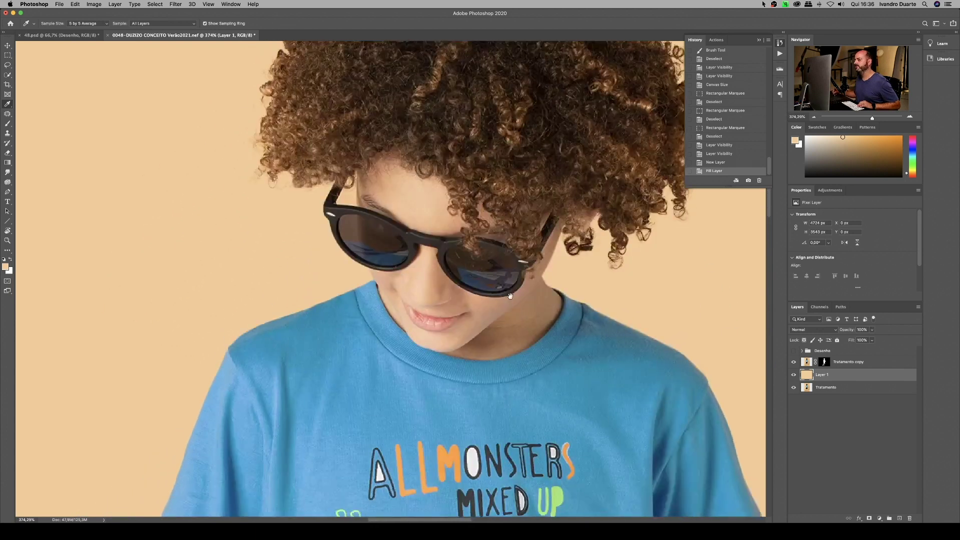
pyautogui.scroll(-10, 405, 389)
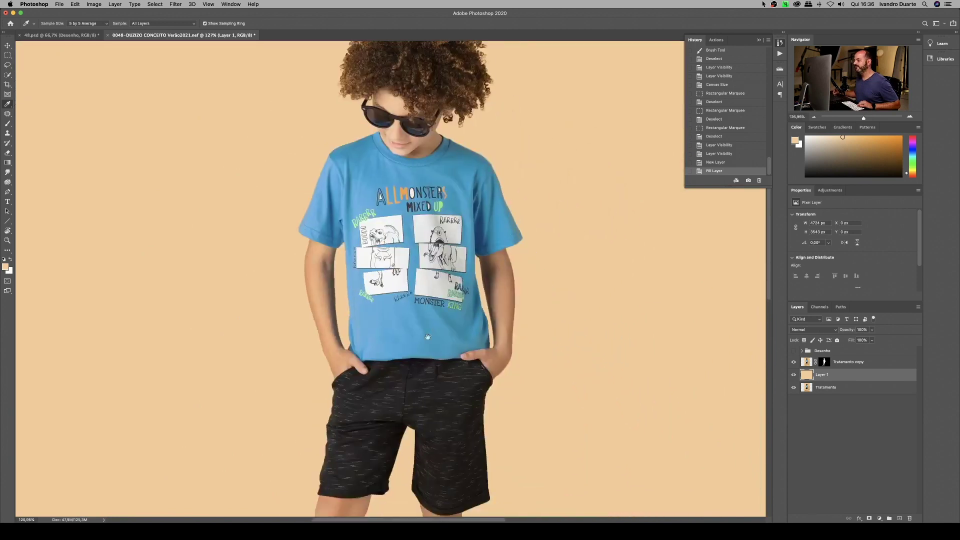
pyautogui.scroll(-5, 405, 389)
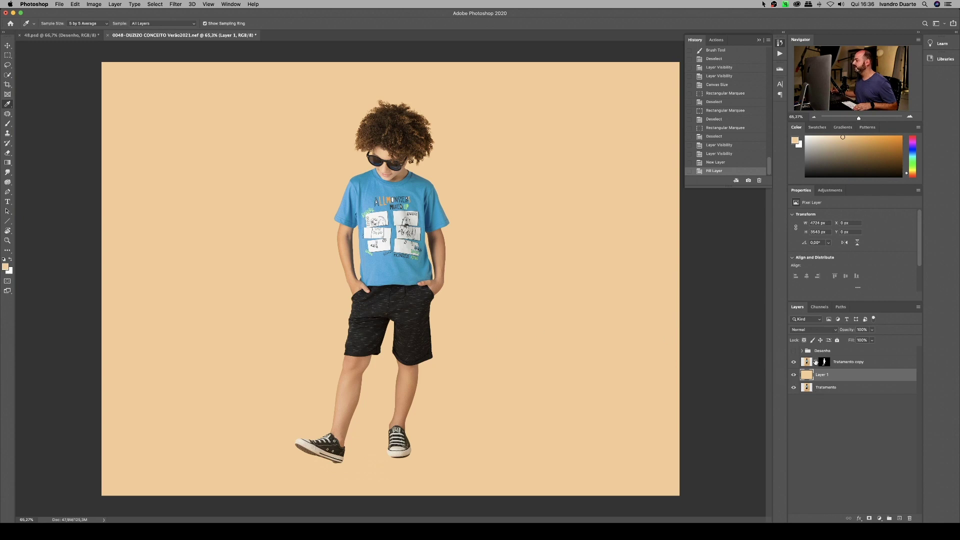
pyautogui.click(793, 375)
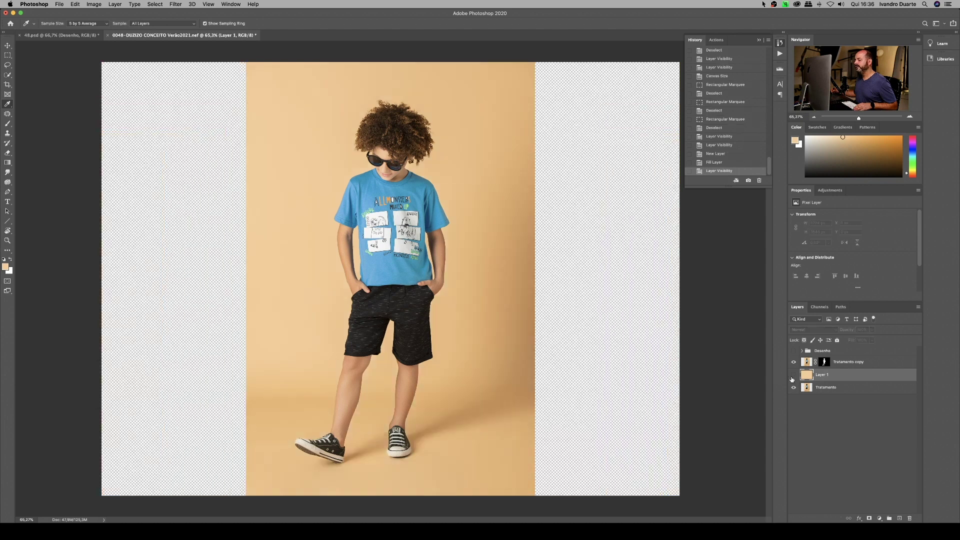
pyautogui.click(794, 375)
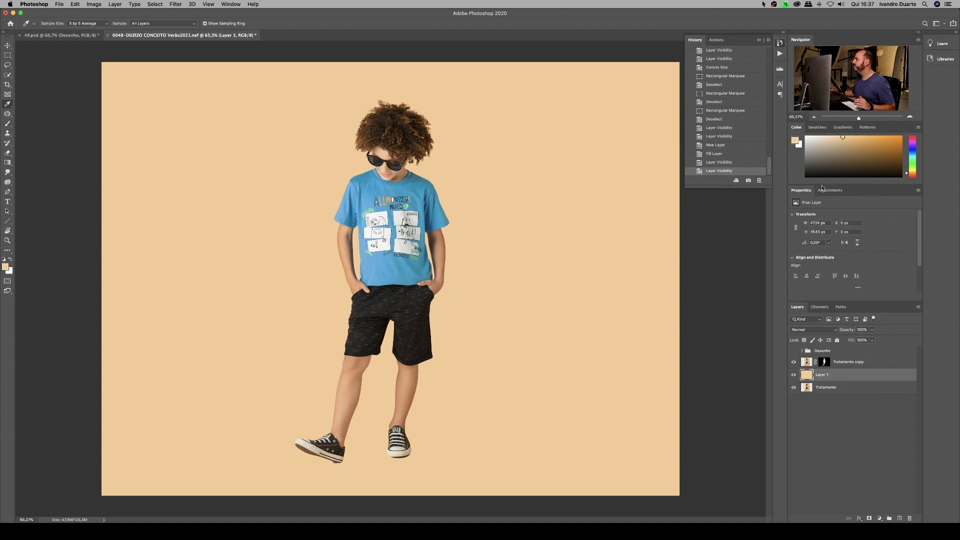
# - Add a Curves adjustment above Layer 1 and darken the beige backdrop with the on-image adjustment, sampling right of the boy
pyautogui.click(830, 190)
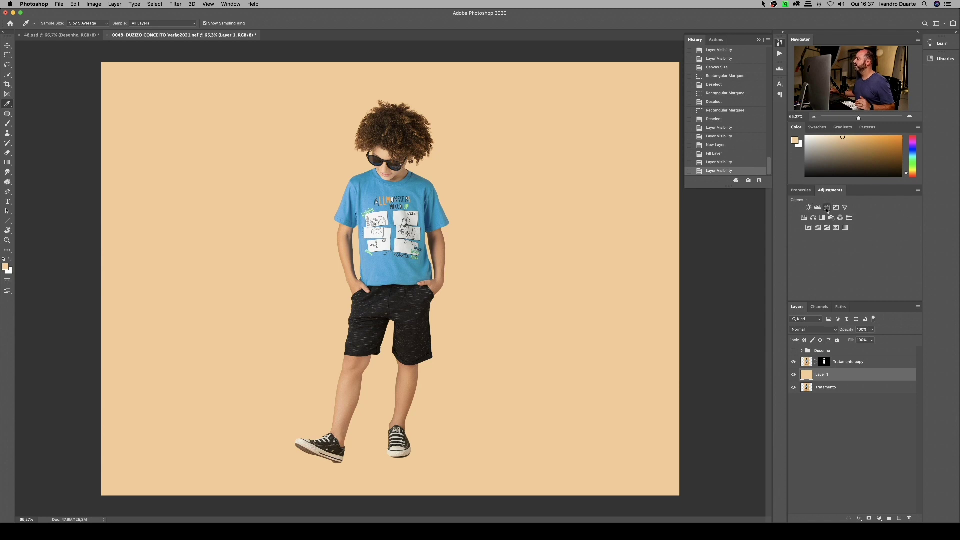
pyautogui.click(827, 208)
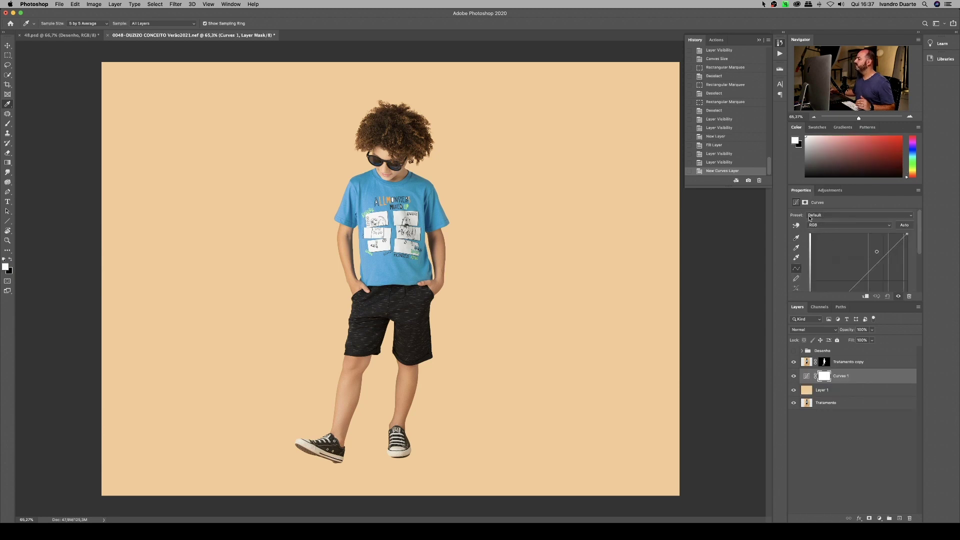
pyautogui.click(796, 225)
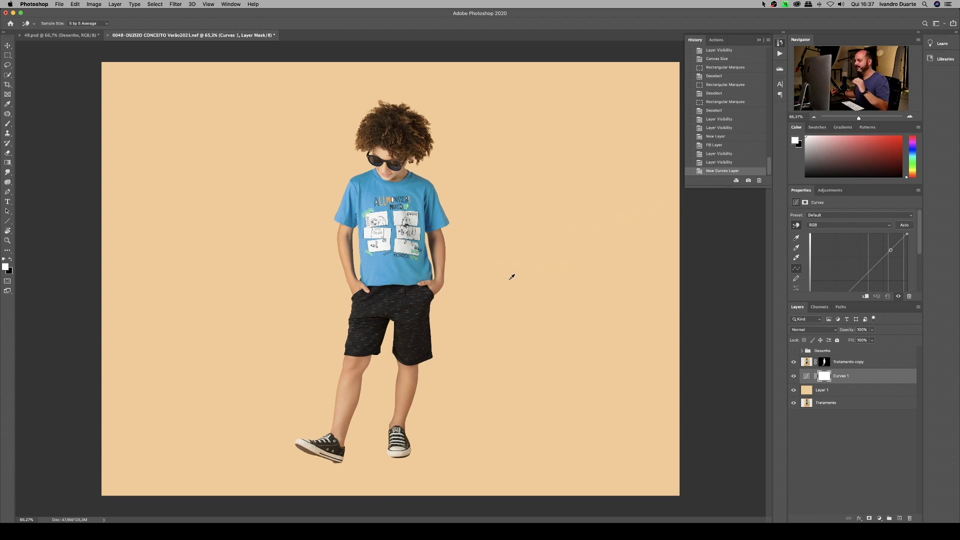
pyautogui.moveTo(501, 280); pyautogui.dragTo(502, 285)
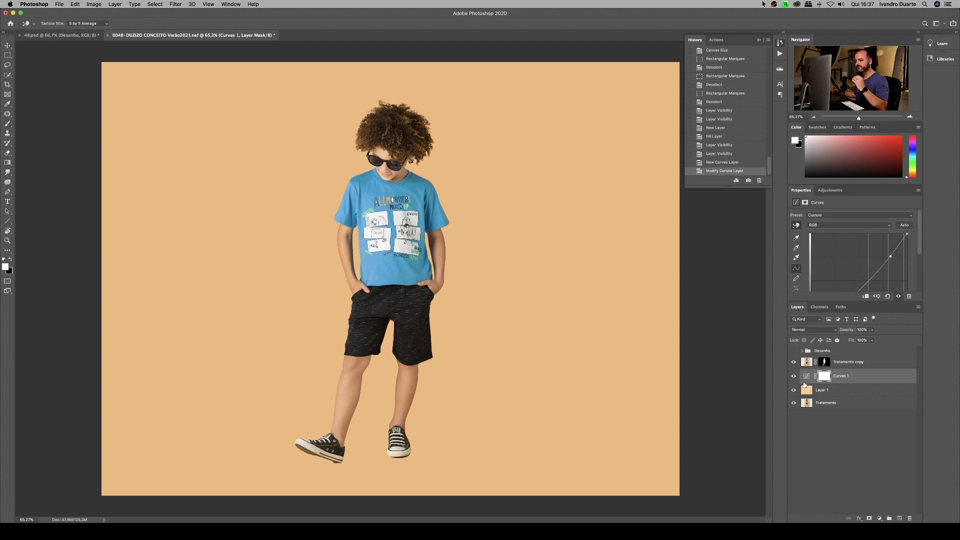
# - Limit the Curves darkening to a soft horizon band behind the legs with an inverted reflected-gradient mask, and lower the layer's opacity to 78%
pyautogui.click(824, 377)
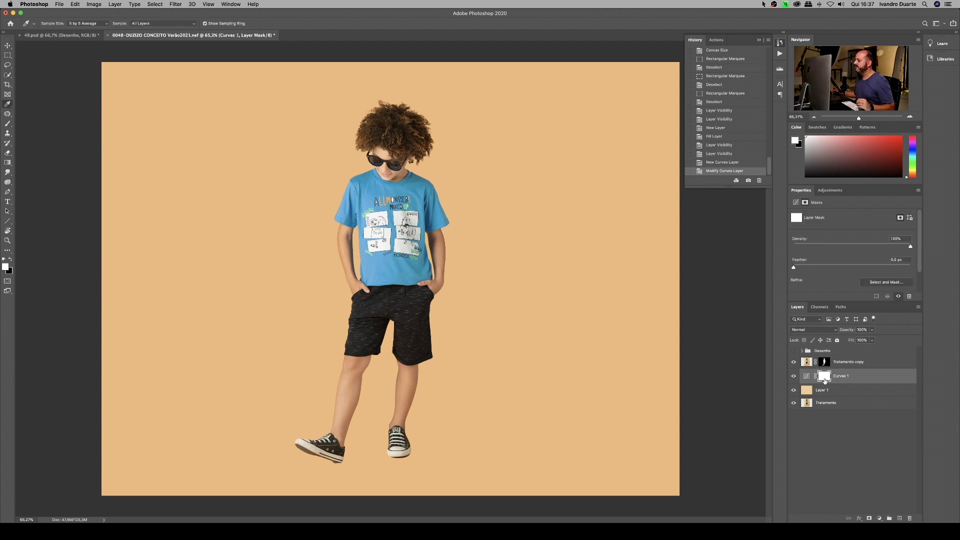
pyautogui.press('g')
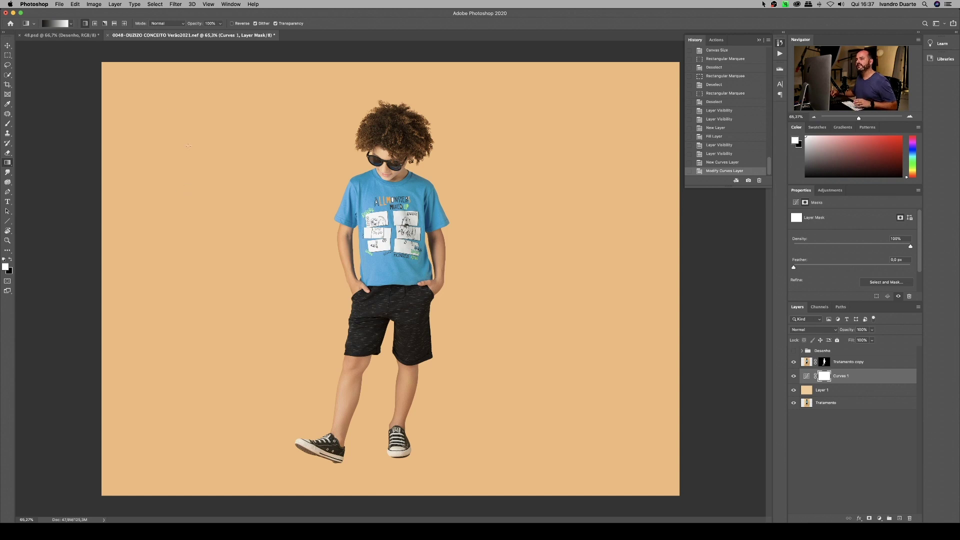
pyautogui.click(114, 24)
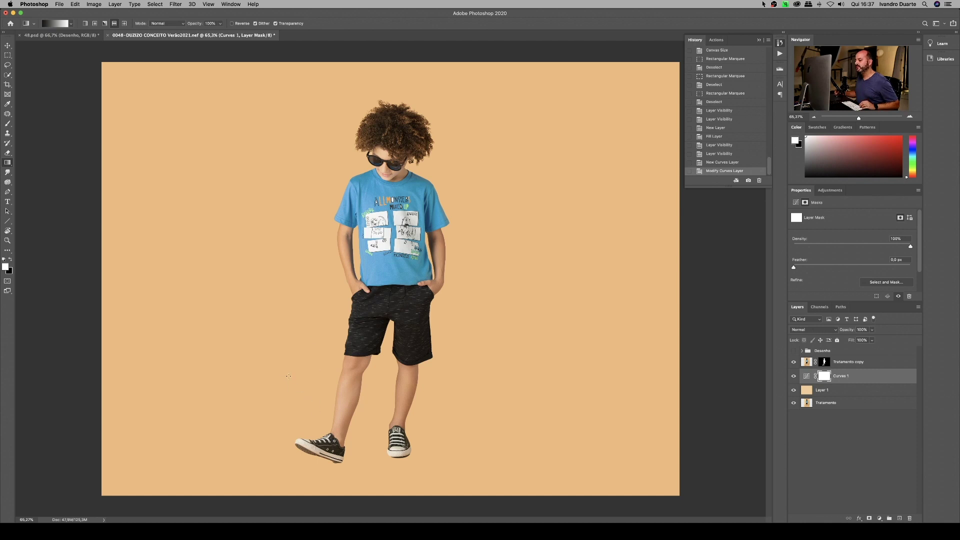
pyautogui.moveTo(291, 414); pyautogui.dragTo(291, 422)
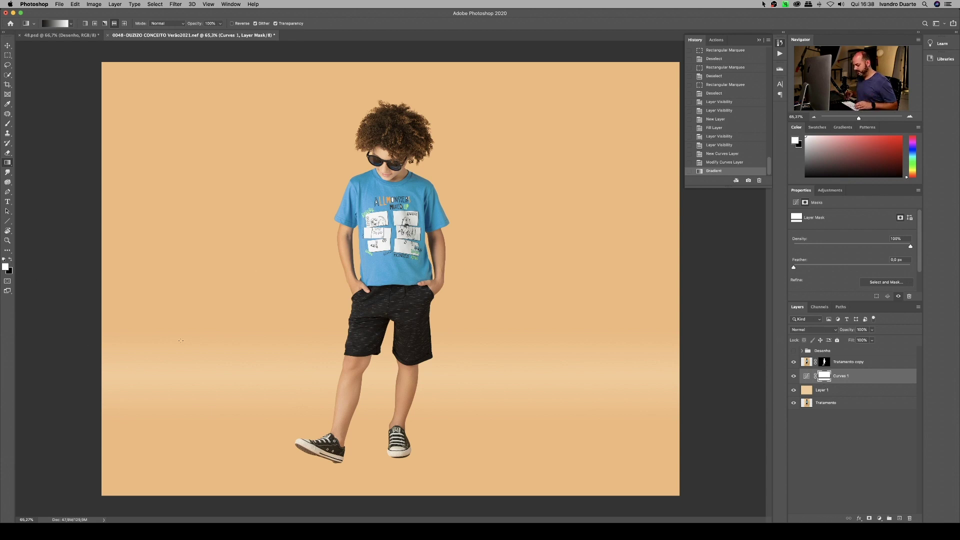
pyautogui.press('super+i')
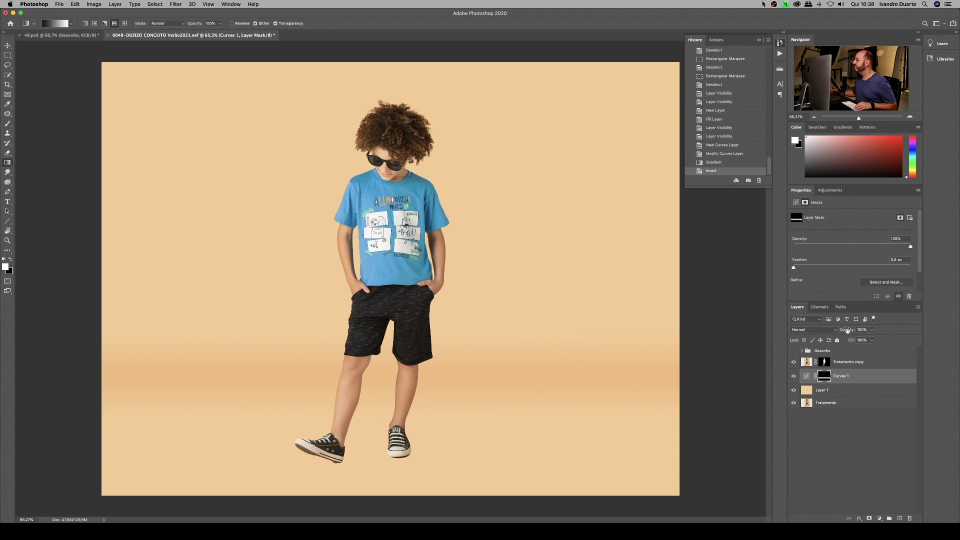
pyautogui.moveTo(848, 331)
pyautogui.mouseDown()
pyautogui.moveTo(832, 333)
pyautogui.moveTo(841, 333)
pyautogui.mouseUp()
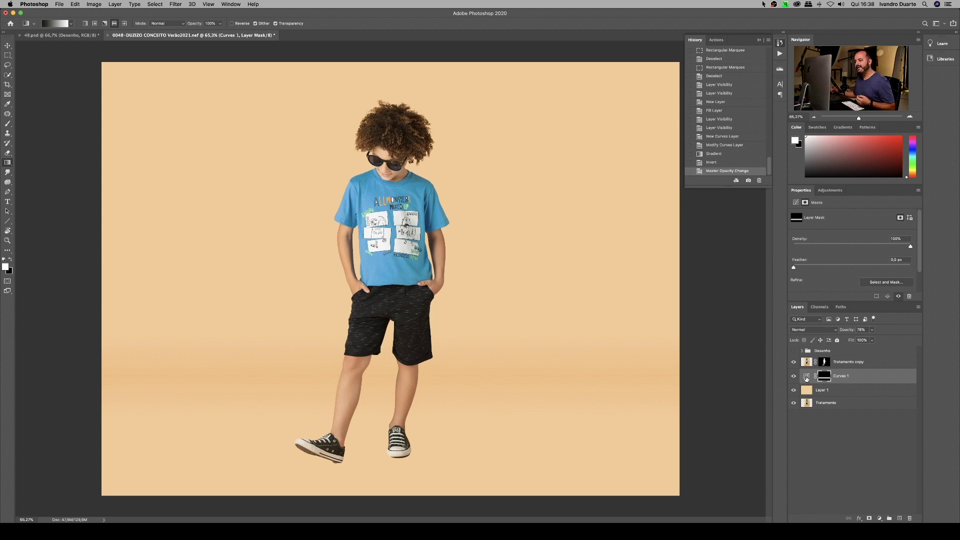
# - Add a white layer mask to the beige Layer 1, with black as the foreground colour
pyautogui.press('x')
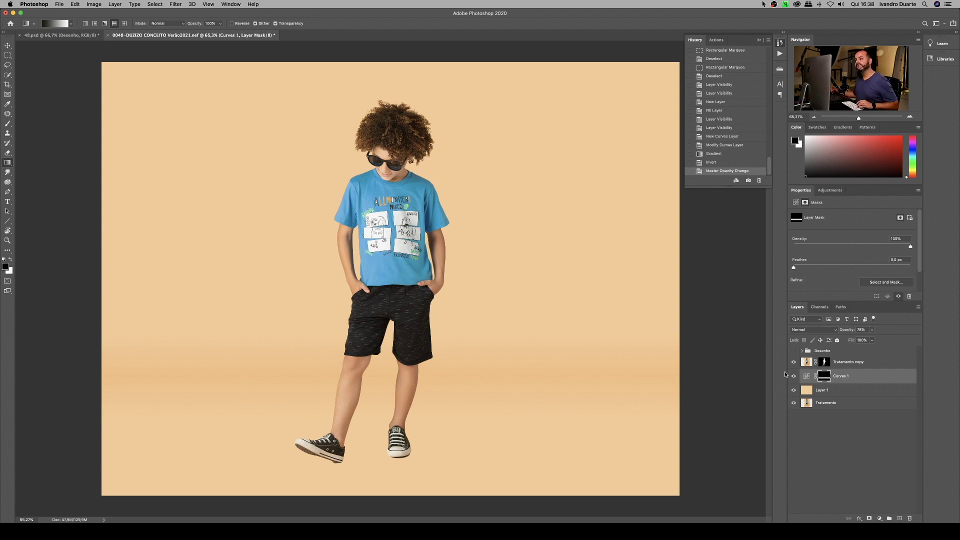
pyautogui.click(818, 395)
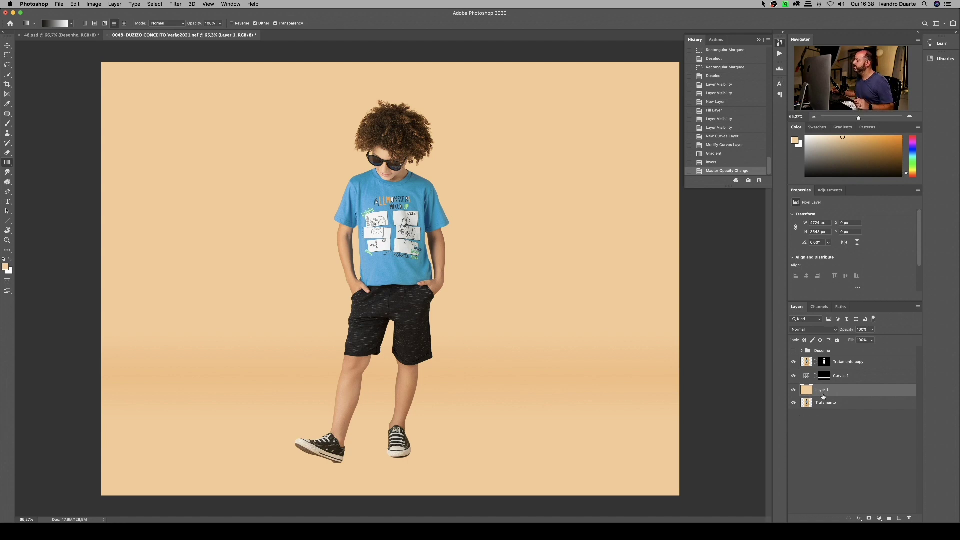
pyautogui.click(869, 518)
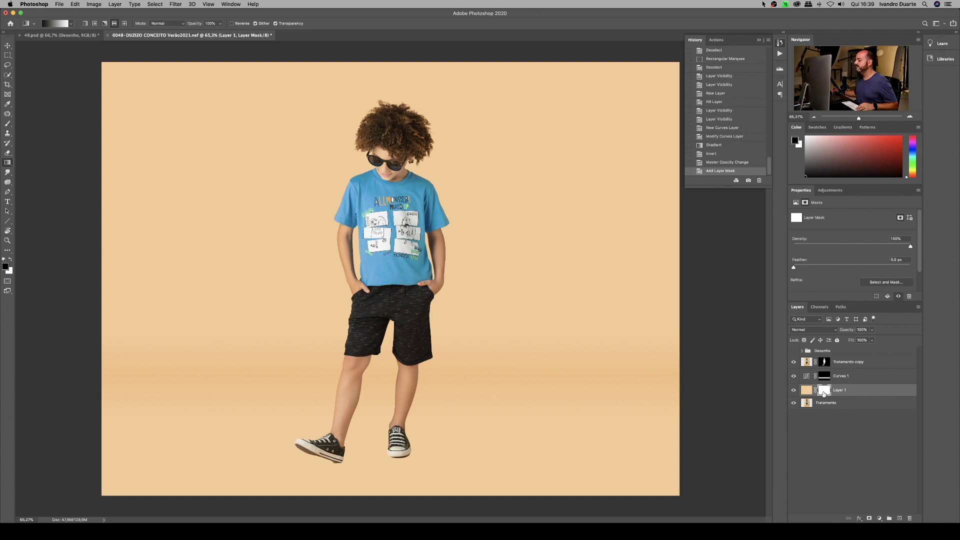
# - Paint black on Layer 1's mask with a soft brush at 10% flow to reveal the original floor shadows around both shoes
pyautogui.press('b')
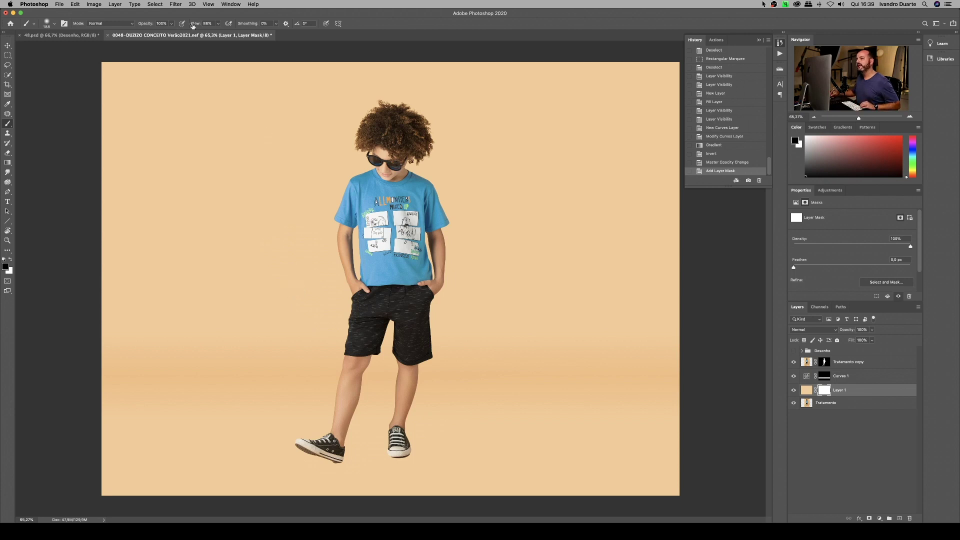
pyautogui.moveTo(200, 26); pyautogui.dragTo(173, 41)
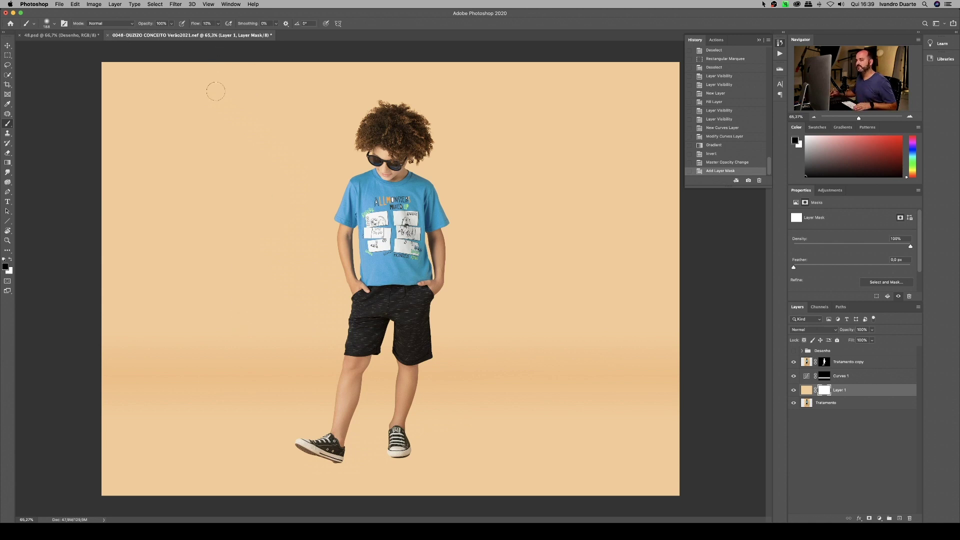
pyautogui.moveTo(319, 403); pyautogui.dragTo(335, 403)
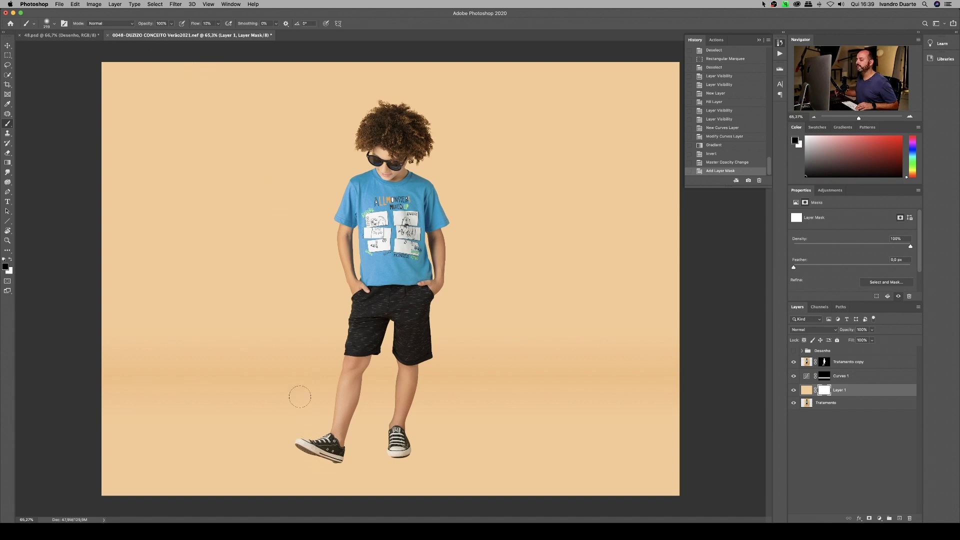
pyautogui.moveTo(324, 460)
pyautogui.mouseDown()
pyautogui.moveTo(318, 468)
pyautogui.moveTo(377, 445)
pyautogui.moveTo(364, 455)
pyautogui.moveTo(407, 458)
pyautogui.moveTo(423, 423)
pyautogui.moveTo(443, 439)
pyautogui.moveTo(460, 422)
pyautogui.moveTo(442, 450)
pyautogui.moveTo(463, 415)
pyautogui.moveTo(417, 437)
pyautogui.mouseUp()
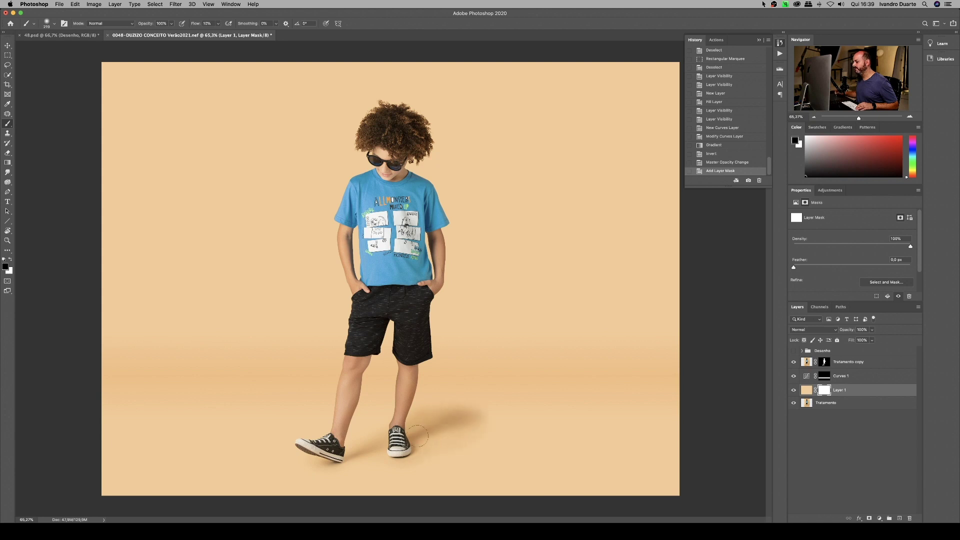
pyautogui.moveTo(482, 423)
pyautogui.mouseDown()
pyautogui.moveTo(478, 407)
pyautogui.moveTo(463, 410)
pyautogui.moveTo(415, 450)
pyautogui.moveTo(332, 462)
pyautogui.mouseUp()
pyautogui.click(329, 459)
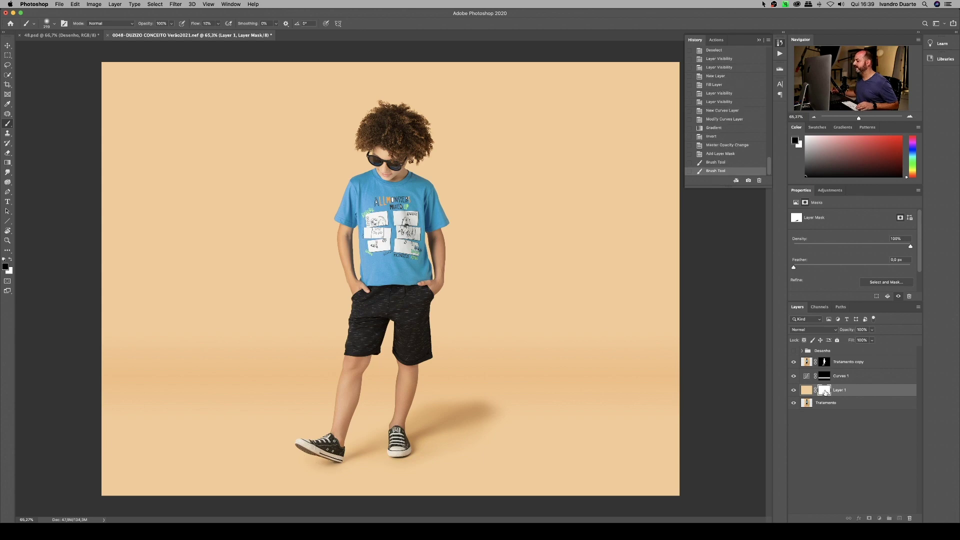
# - View Layer 1's mask on its own, try a brush stroke on the layer's pixels instead of the mask, and undo it
pyautogui.keyDown('alt'); pyautogui.click(830, 393); pyautogui.keyUp('alt')
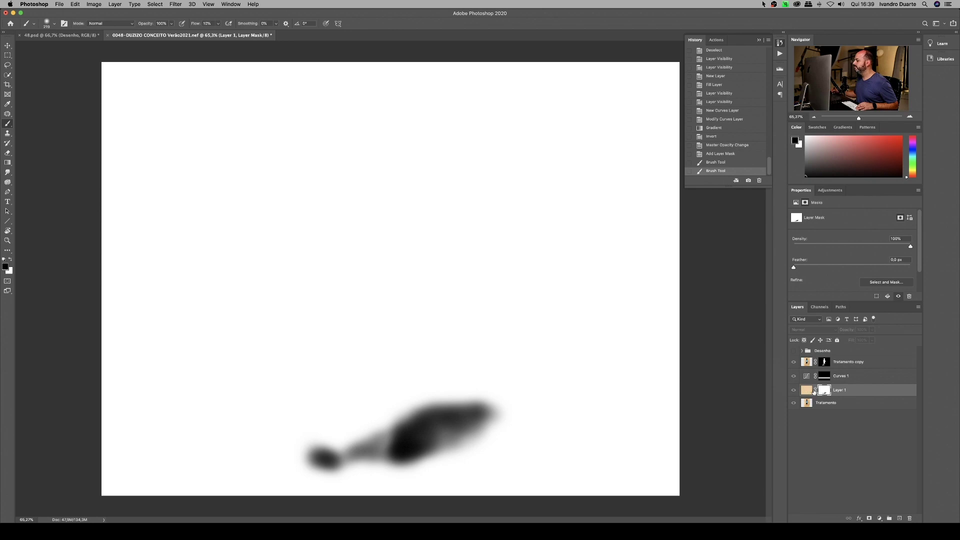
pyautogui.click(807, 393)
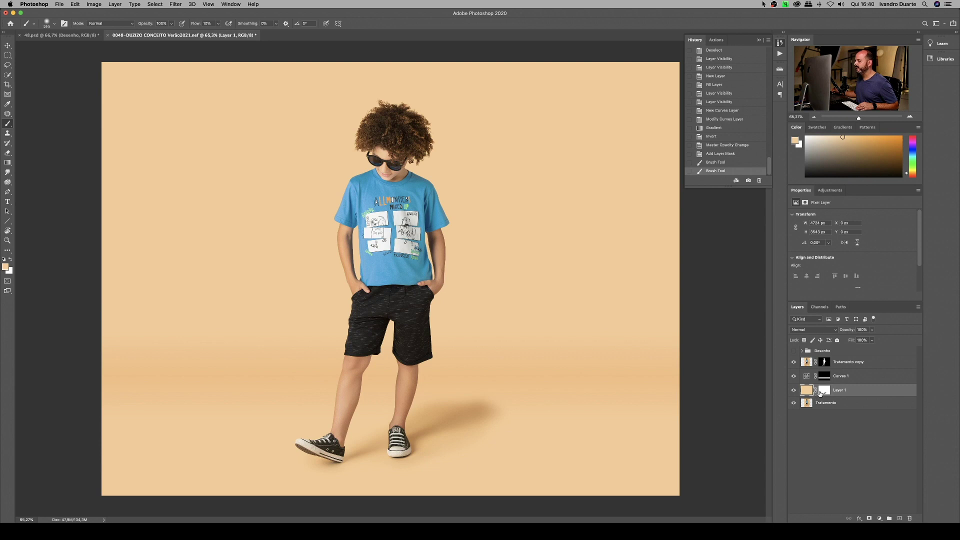
pyautogui.moveTo(481, 408)
pyautogui.mouseDown()
pyautogui.moveTo(448, 403)
pyautogui.moveTo(480, 399)
pyautogui.mouseUp()
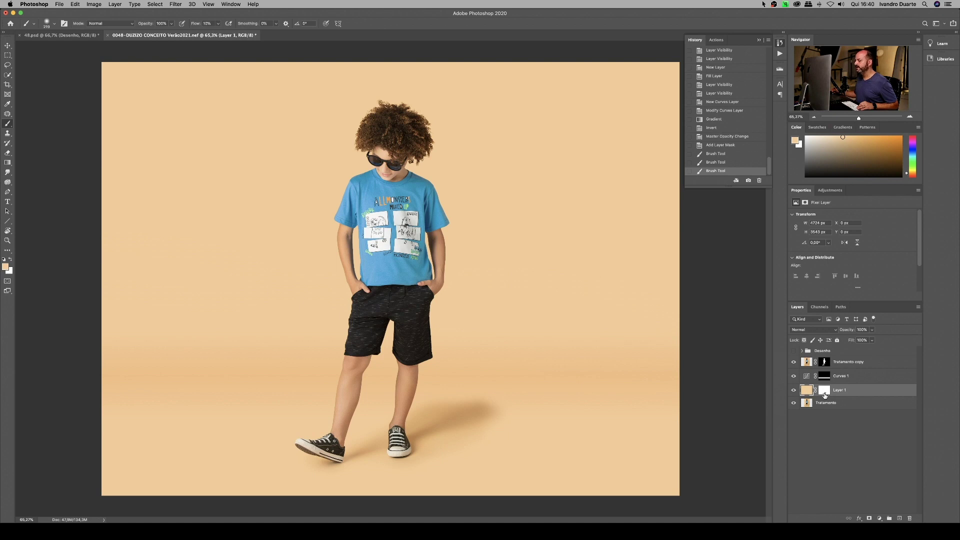
pyautogui.press('super+z')
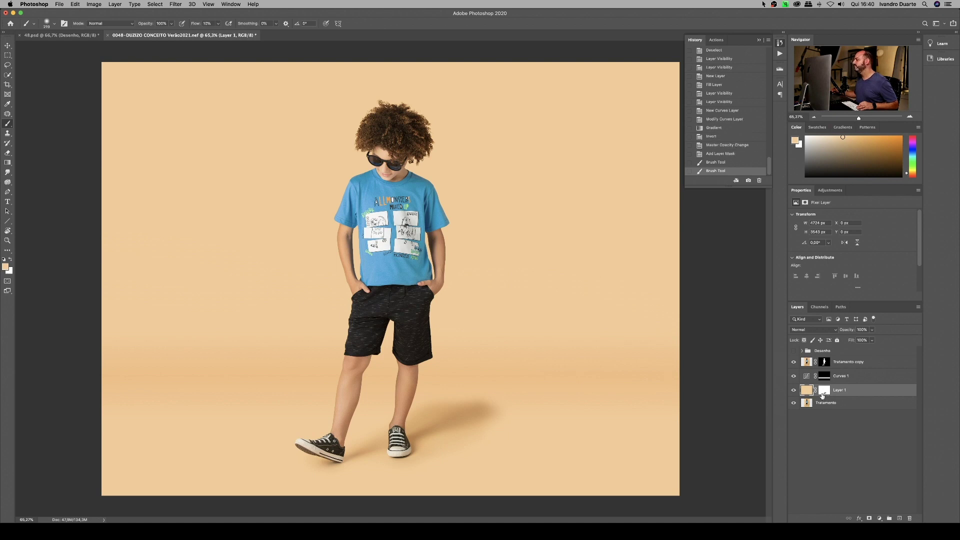
# - Paint more black on Layer 1's mask to extend the revealed floor shadow behind the boy's standing leg
pyautogui.click(824, 393)
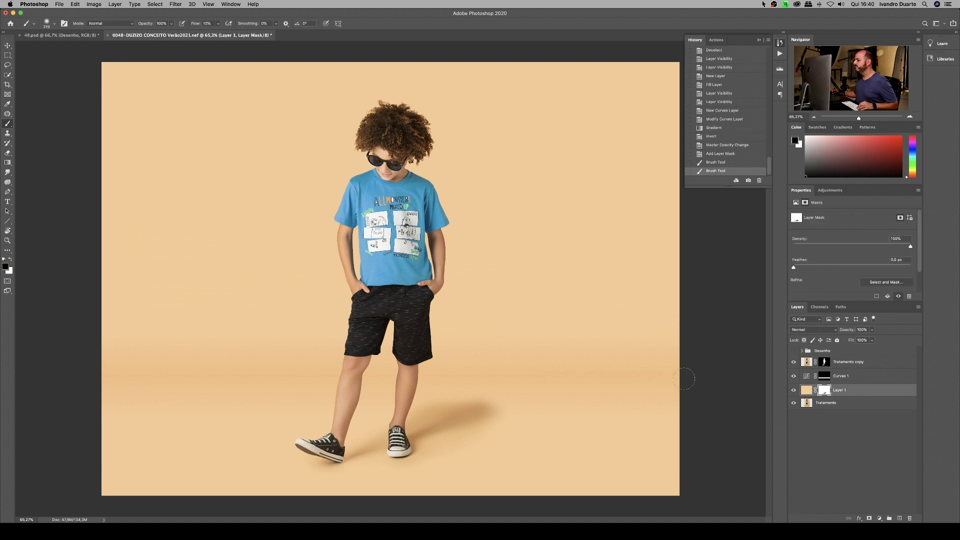
pyautogui.moveTo(457, 377)
pyautogui.mouseDown()
pyautogui.moveTo(494, 423)
pyautogui.moveTo(508, 403)
pyautogui.moveTo(464, 397)
pyautogui.moveTo(449, 405)
pyautogui.moveTo(488, 397)
pyautogui.moveTo(475, 393)
pyautogui.mouseUp()
pyautogui.moveTo(452, 424); pyautogui.dragTo(449, 435)
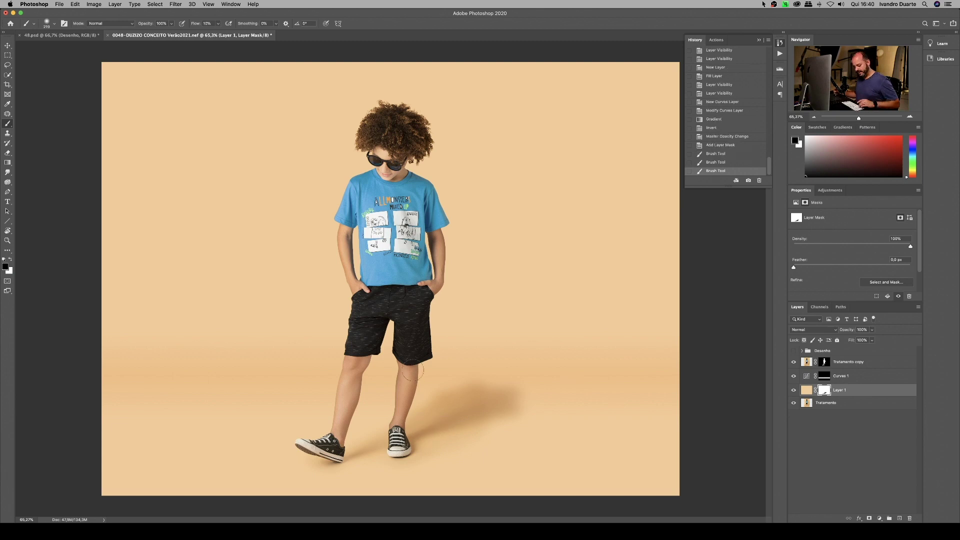
# - Soften the upper and outer edges of the revealed shadow by painting white on Layer 1's mask with a larger brush at 3% flow
pyautogui.press('x')
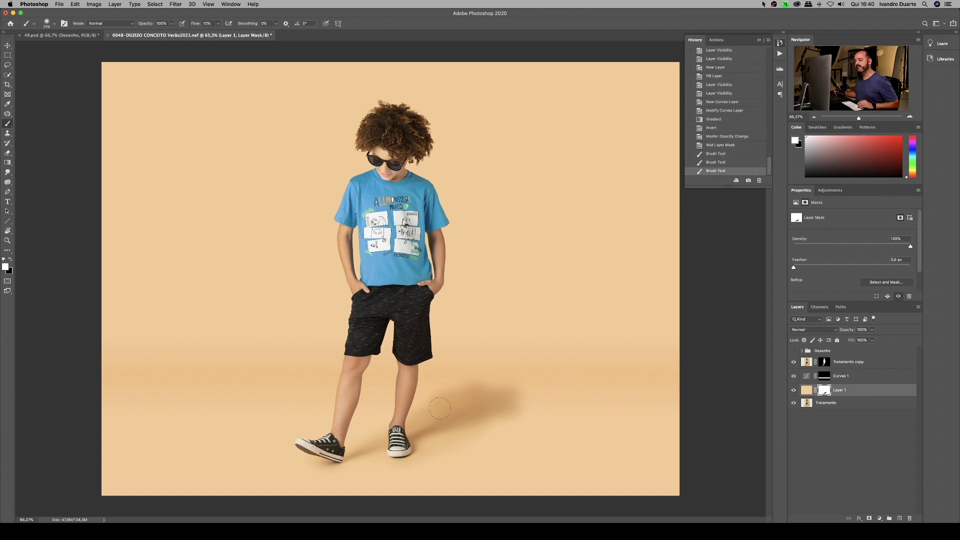
pyautogui.moveTo(436, 390); pyautogui.dragTo(456, 390)
pyautogui.moveTo(190, 27); pyautogui.dragTo(197, 25)
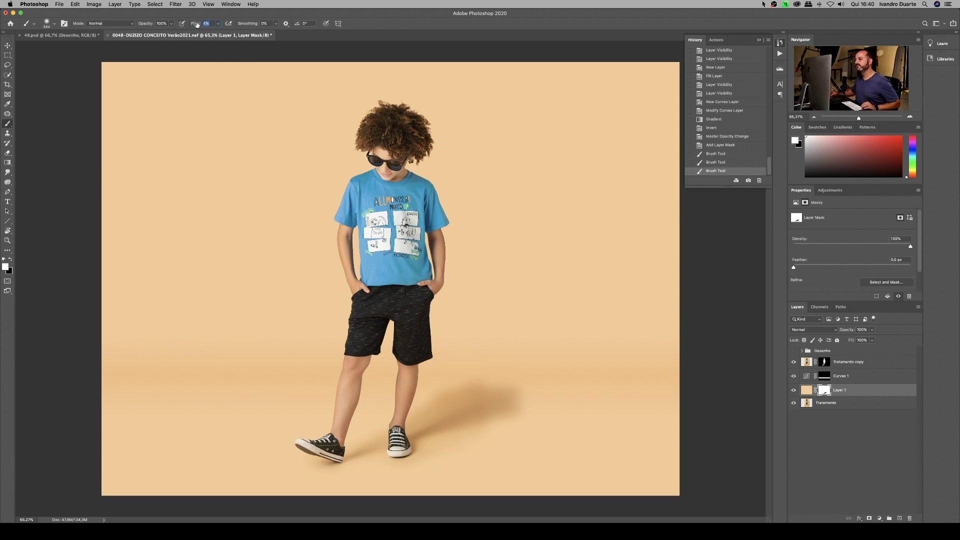
pyautogui.moveTo(506, 418)
pyautogui.mouseDown()
pyautogui.moveTo(530, 407)
pyautogui.moveTo(489, 424)
pyautogui.moveTo(495, 418)
pyautogui.mouseUp()
pyautogui.moveTo(441, 384)
pyautogui.mouseDown()
pyautogui.moveTo(473, 374)
pyautogui.moveTo(461, 393)
pyautogui.moveTo(534, 383)
pyautogui.moveTo(513, 397)
pyautogui.moveTo(534, 419)
pyautogui.moveTo(498, 437)
pyautogui.moveTo(516, 428)
pyautogui.moveTo(502, 446)
pyautogui.moveTo(492, 415)
pyautogui.mouseUp()
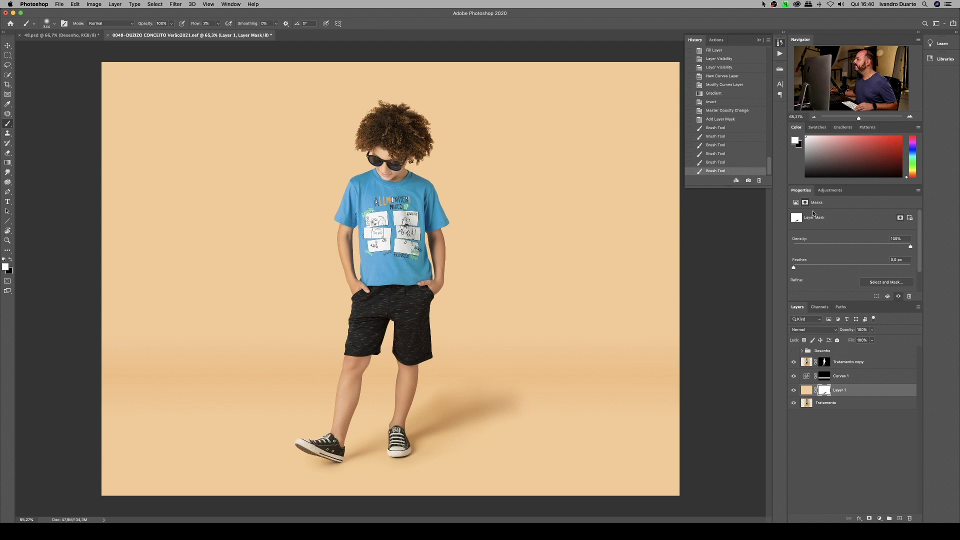
# - Lower the density of Layer 1's mask to 79% to lighten the floor shadow
pyautogui.click(231, 4)
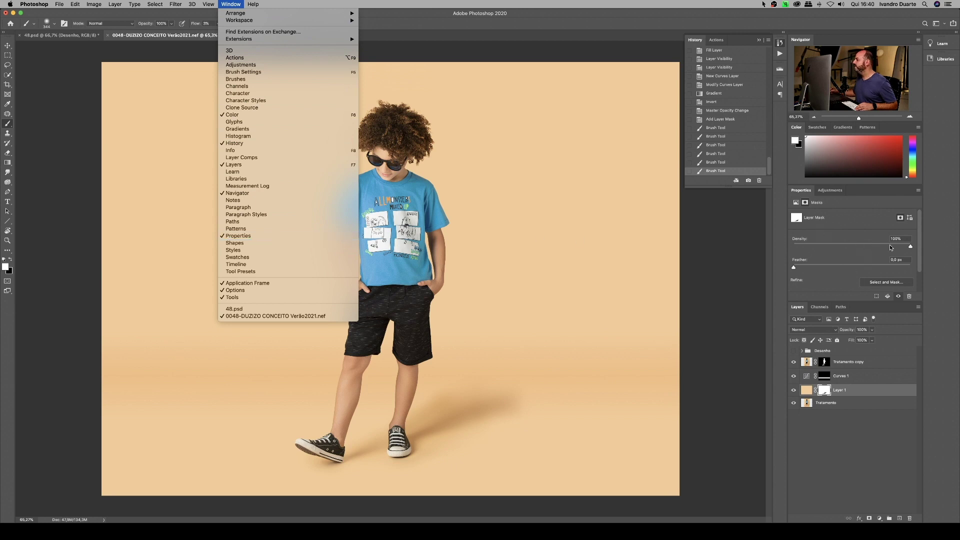
pyautogui.click(894, 249)
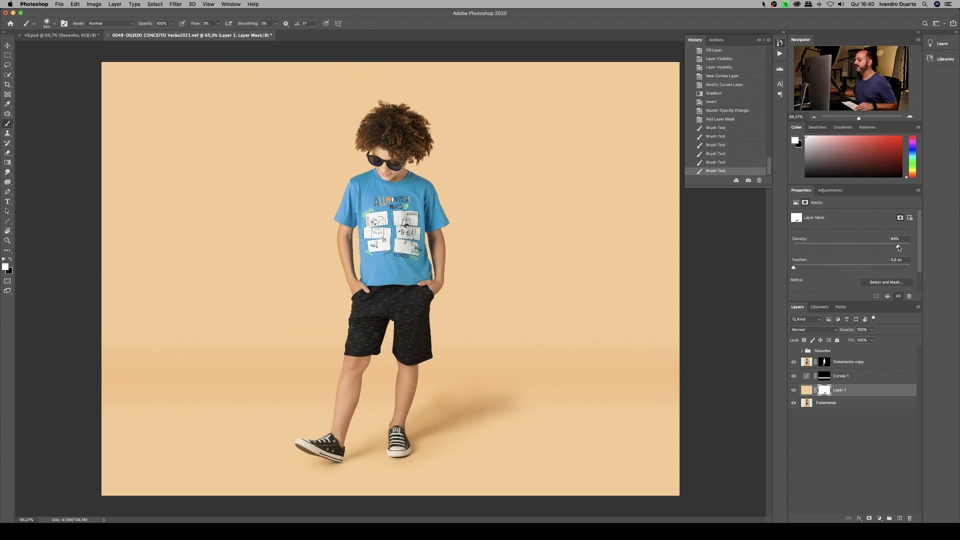
pyautogui.moveTo(895, 248); pyautogui.dragTo(885, 248)
pyautogui.moveTo(887, 246); pyautogui.dragTo(886, 246)
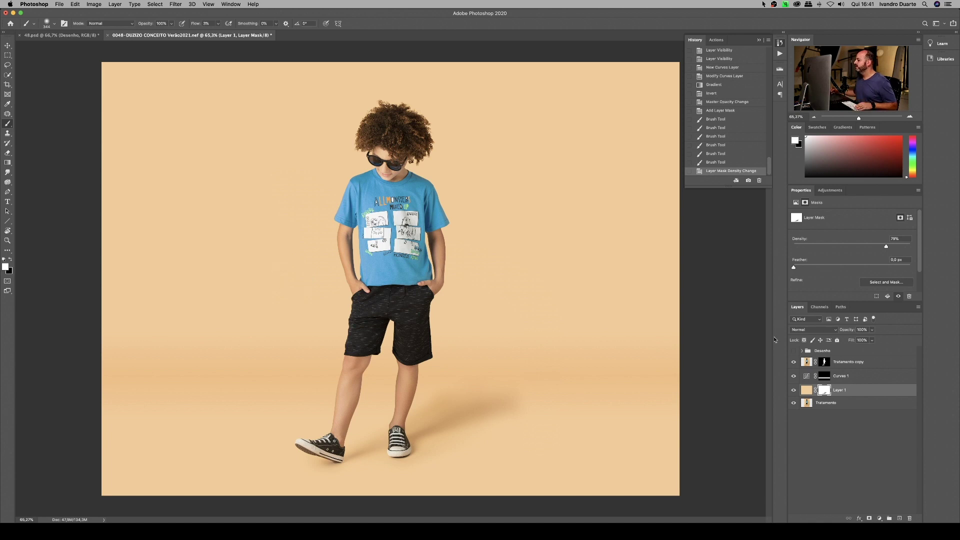
# - Show the Desenho group over the recreated backdrop and review the whole composition without the interface panels
pyautogui.click(793, 351)
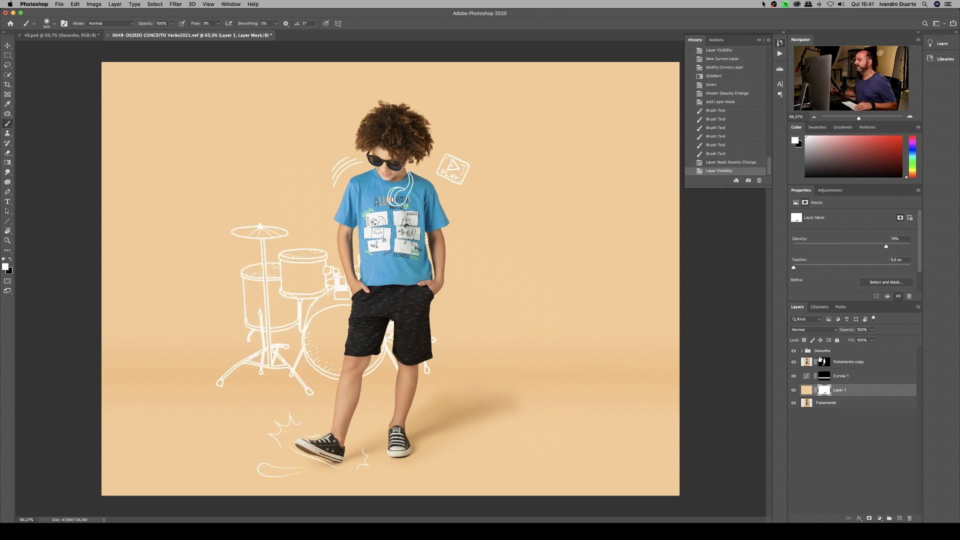
pyautogui.press('Tab')
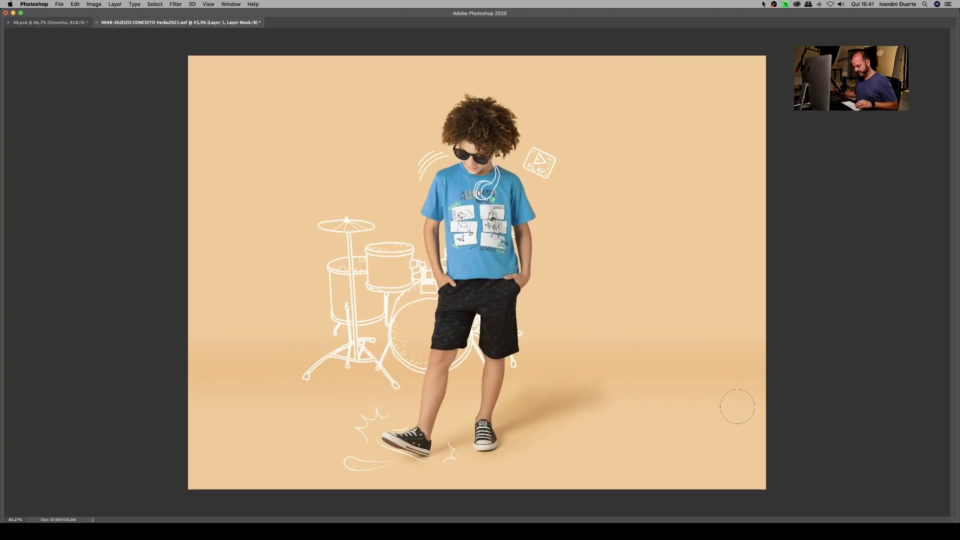
pyautogui.scroll(1, 739, 407)
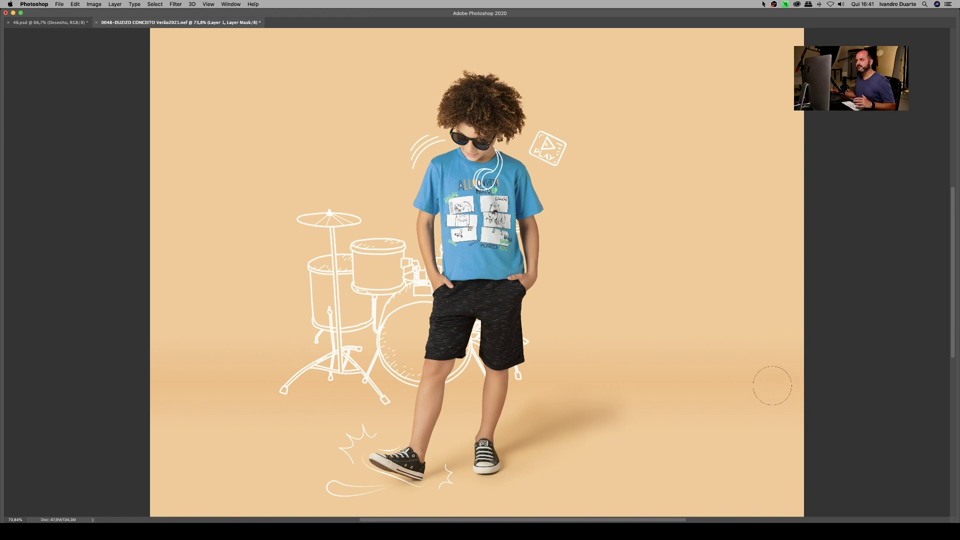
pyautogui.press('Tab')
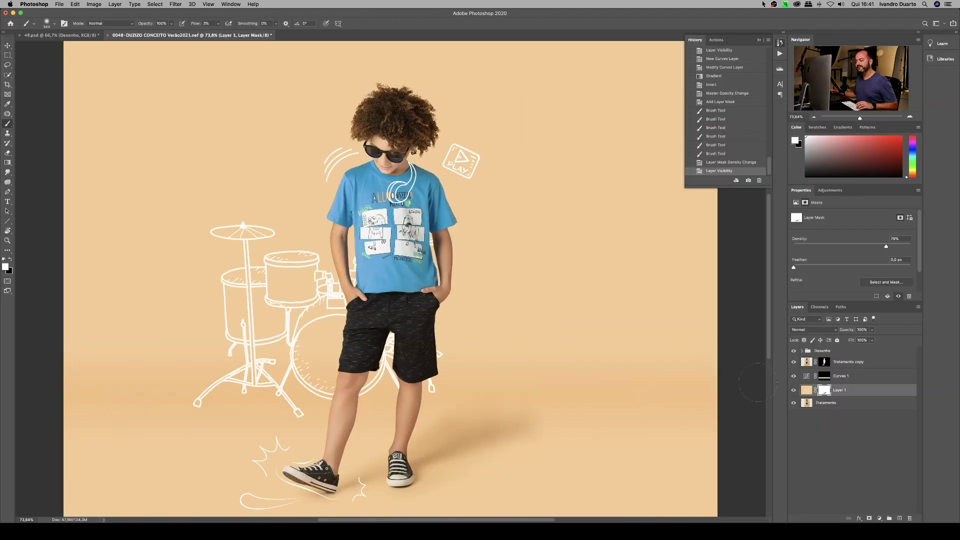